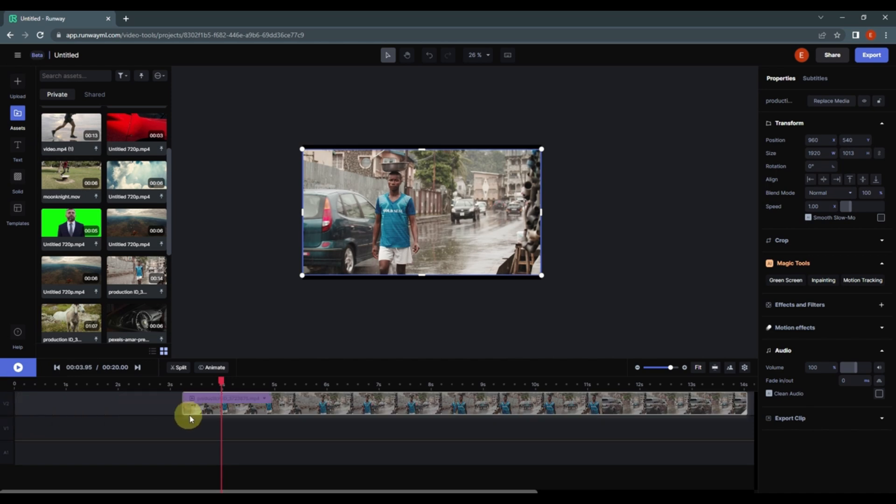
# Step: Move the street clip to the start of the timeline and return the playhead to 00:00.00
pyautogui.moveTo(327, 405); pyautogui.dragTo(146, 410)
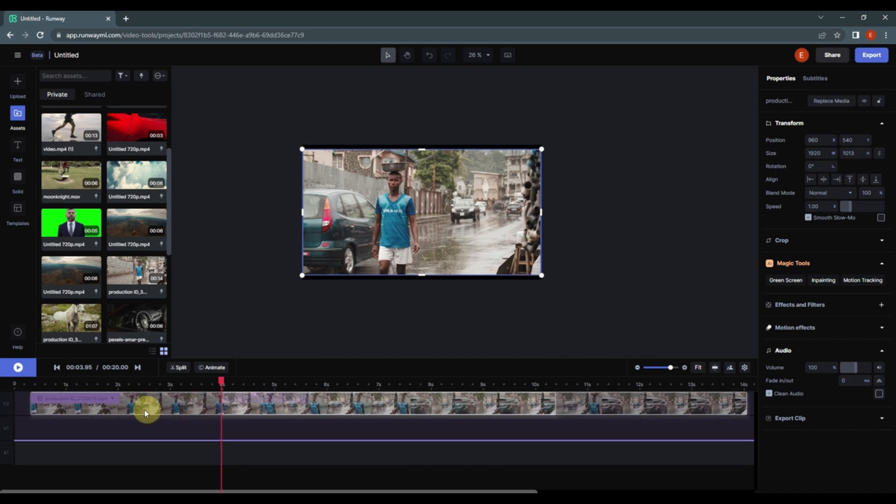
pyautogui.moveTo(221, 384); pyautogui.dragTo(16, 385)
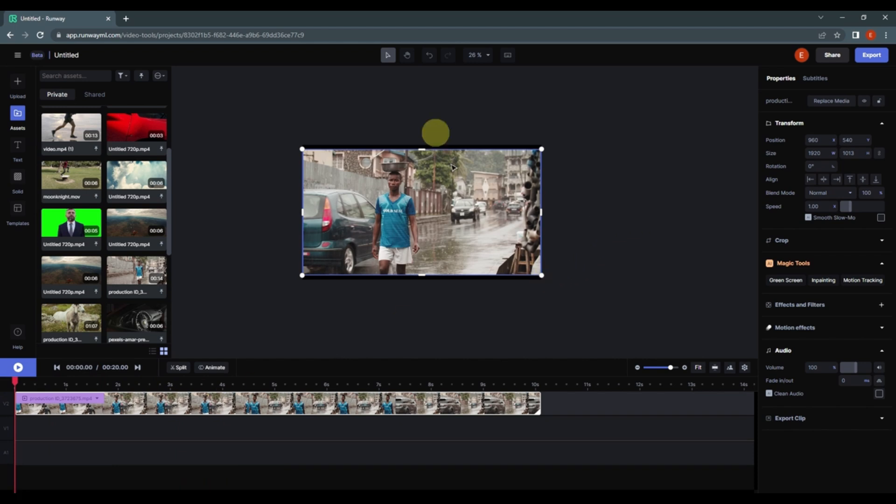
# Step: Enlarge the clip to 4707 by 2482 and position it at X 2354, Y 845, with its left edge on the frame's left edge
pyautogui.click(476, 54)
pyautogui.click(462, 91)
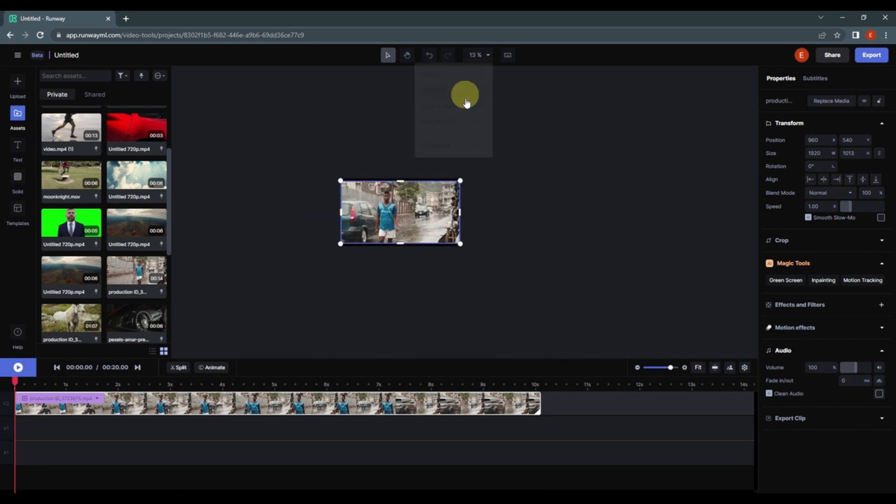
pyautogui.moveTo(460, 241); pyautogui.dragTo(527, 289)
pyautogui.moveTo(507, 267); pyautogui.dragTo(520, 254)
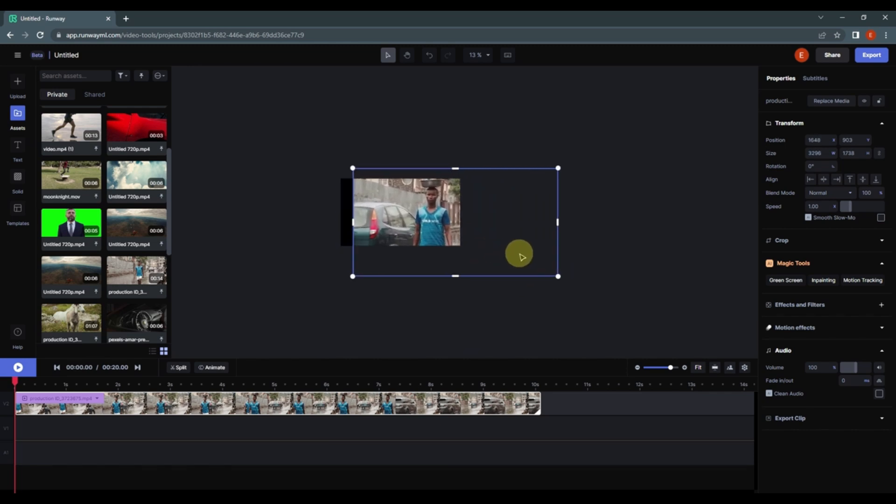
pyautogui.moveTo(351, 168); pyautogui.dragTo(299, 138)
pyautogui.moveTo(396, 220); pyautogui.dragTo(440, 245)
pyautogui.moveTo(340, 161); pyautogui.dragTo(306, 157)
pyautogui.moveTo(411, 213); pyautogui.dragTo(448, 230)
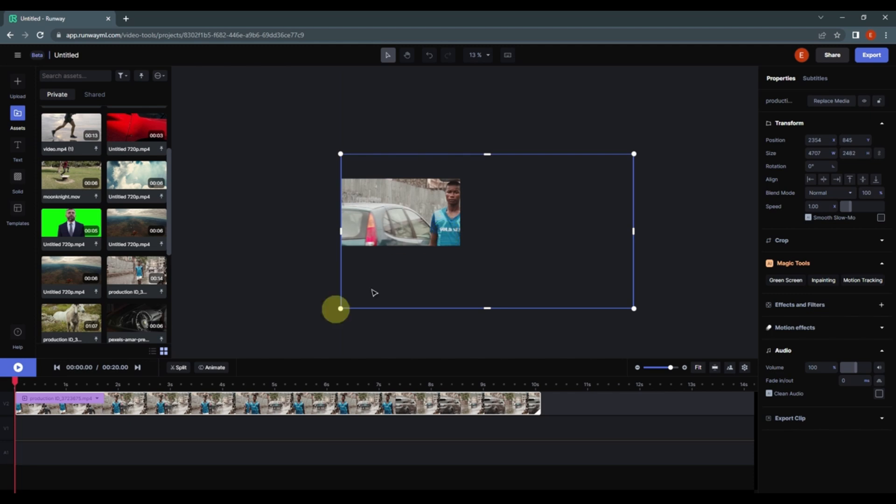
# Step: Preview the enlarged clip and trim its end to 00:06.50
pyautogui.click(36, 371)
pyautogui.press('space')
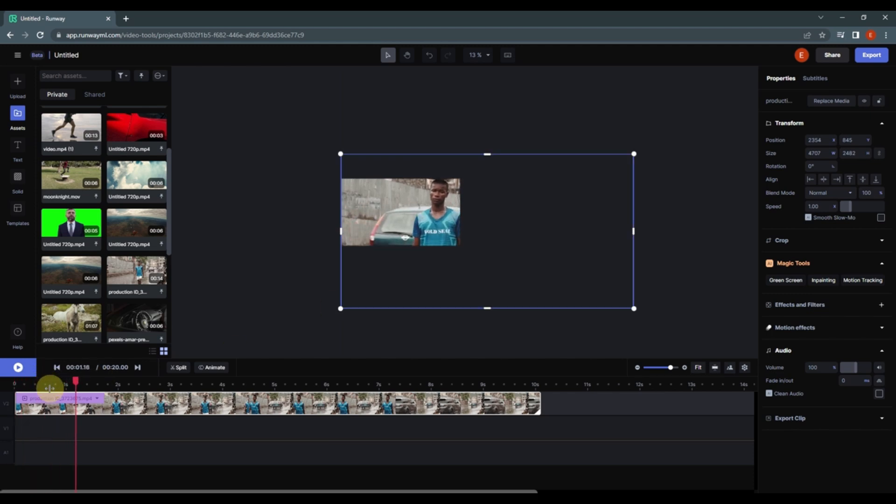
pyautogui.moveTo(80, 381); pyautogui.dragTo(354, 394)
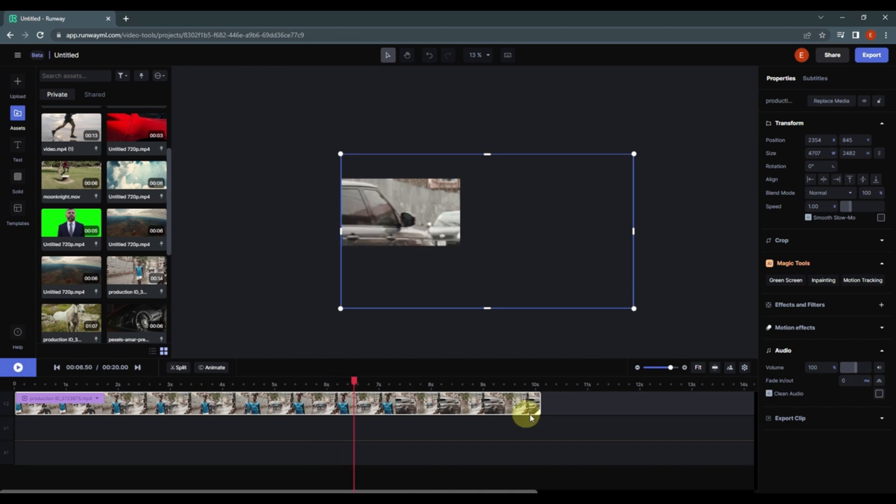
pyautogui.moveTo(542, 406); pyautogui.dragTo(354, 405)
# Step: Duplicate the trimmed clip, align the copy beneath the original on track V1, and hide the copy
pyautogui.rightClick(257, 410)
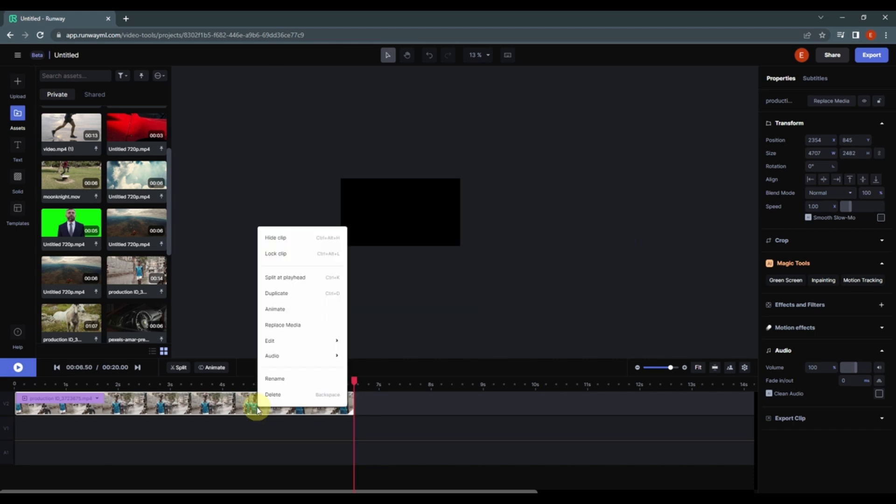
pyautogui.click(288, 302)
pyautogui.moveTo(558, 427); pyautogui.dragTo(215, 434)
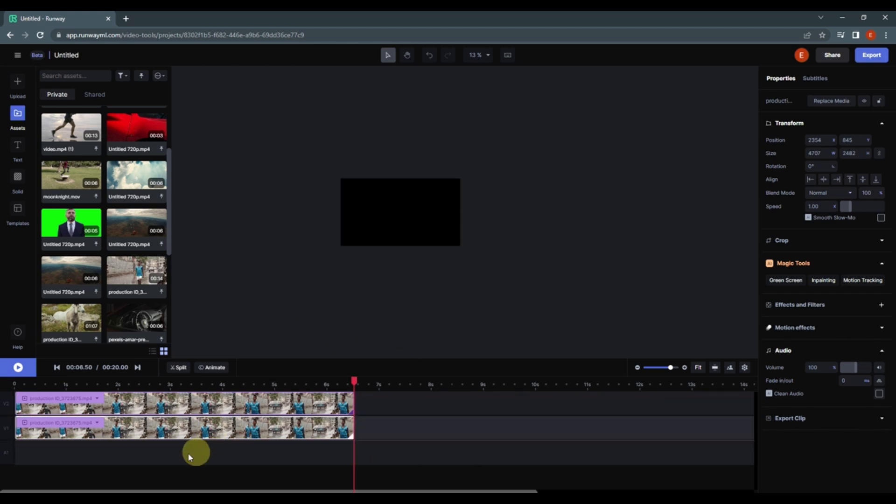
pyautogui.rightClick(124, 435)
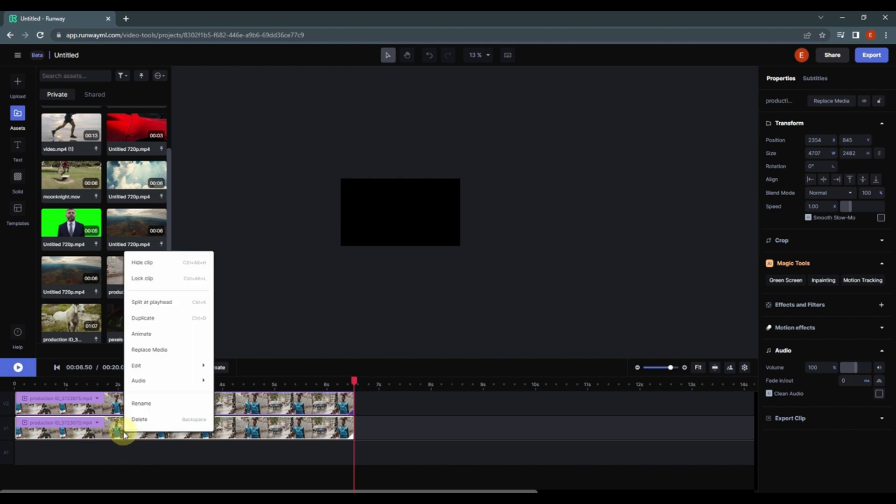
pyautogui.click(182, 262)
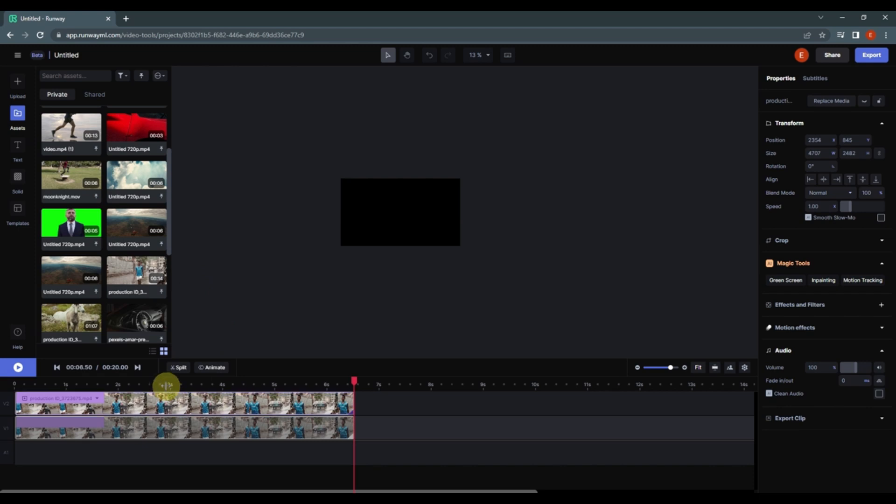
# Step: Open Green Screen masking for the upper clip with the playhead at the start
pyautogui.click(3, 387)
pyautogui.click(170, 401)
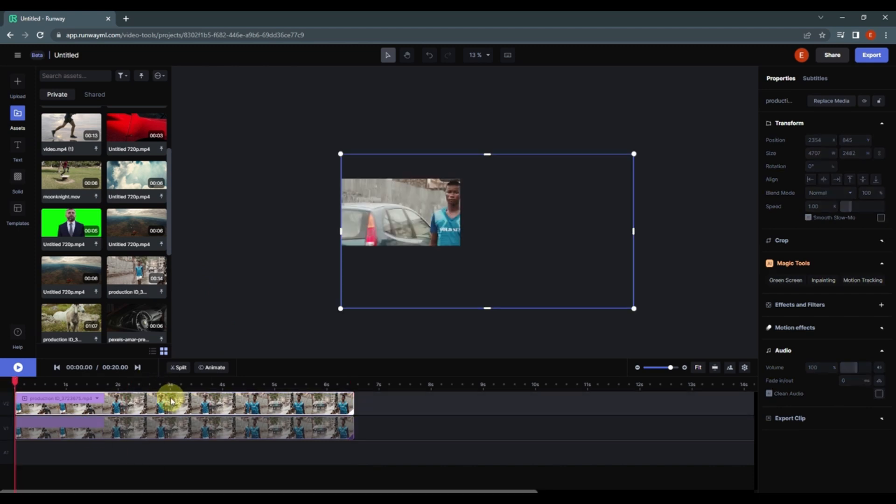
pyautogui.click(486, 55)
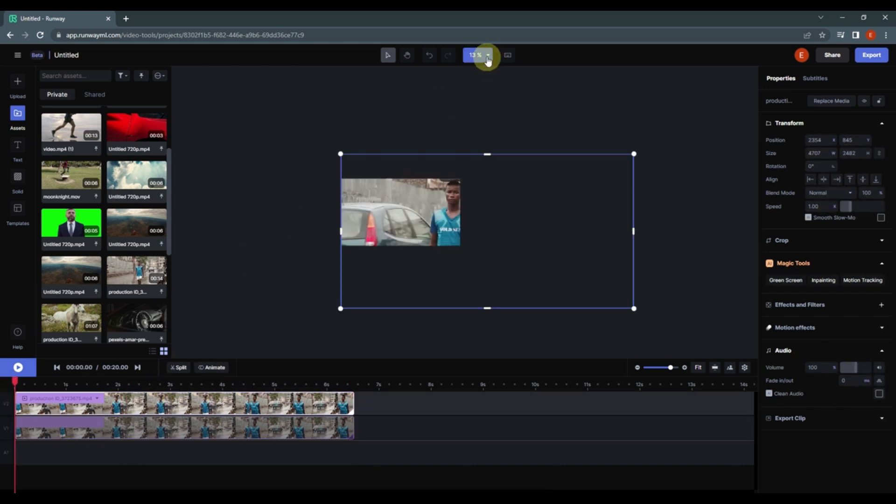
pyautogui.click(472, 108)
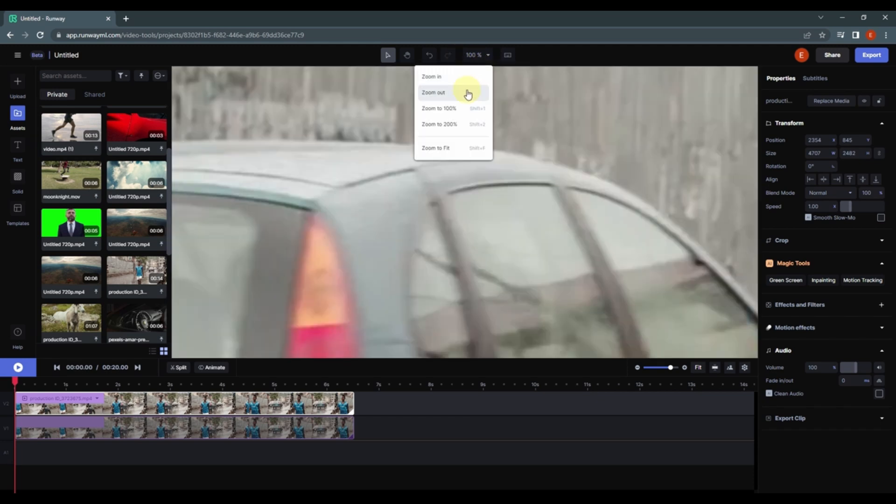
pyautogui.click(467, 93)
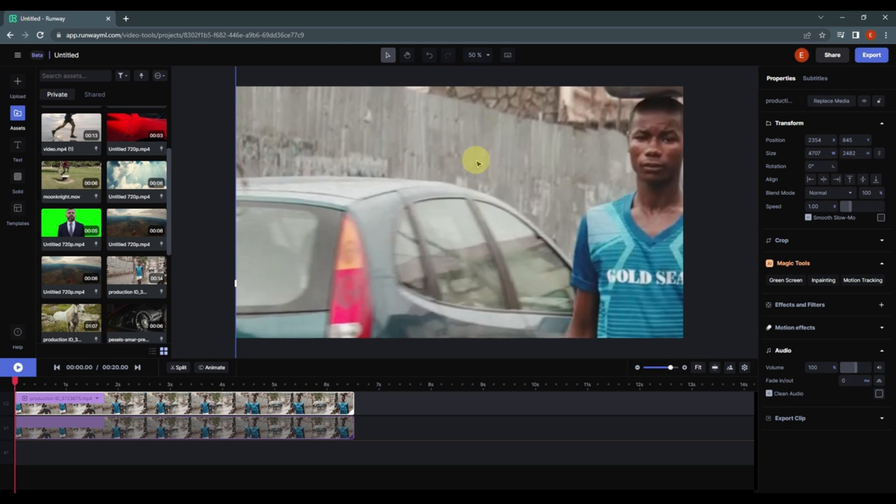
pyautogui.click(799, 282)
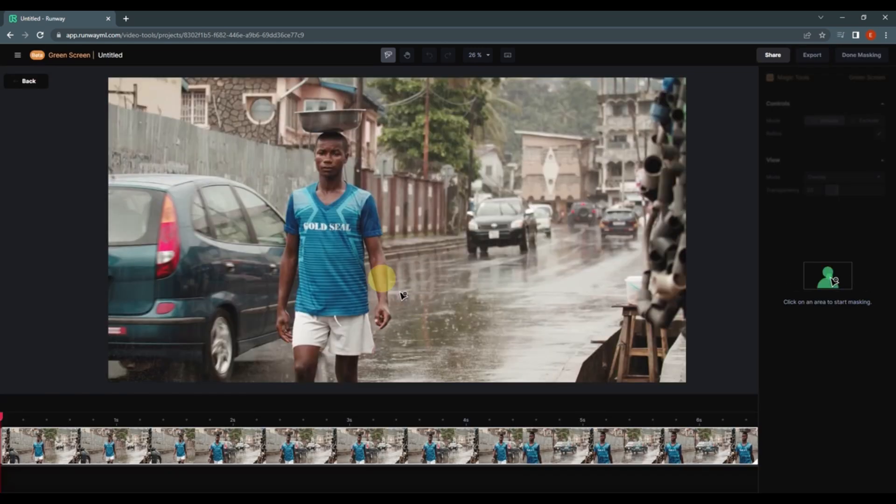
# Step: Mask the walking man in the first frame, including the bowl on his head, his shorts, both legs and both hands
pyautogui.click(325, 124)
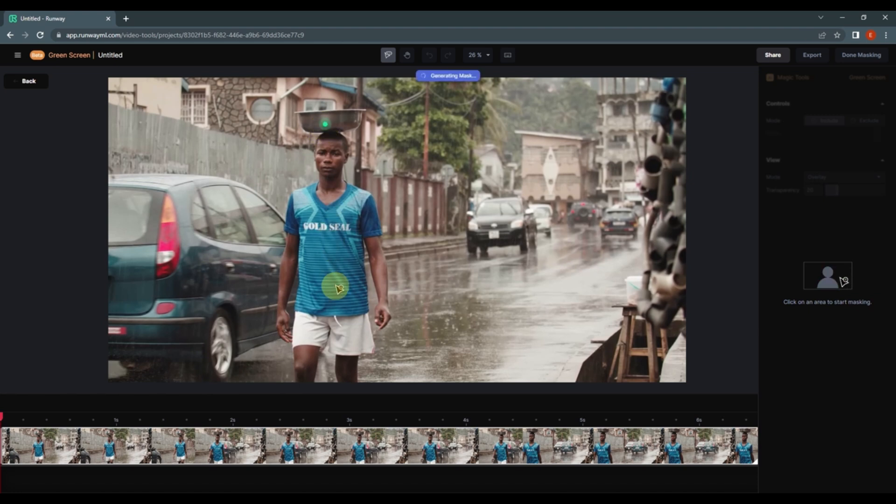
pyautogui.click(306, 368)
pyautogui.click(385, 319)
pyautogui.click(336, 320)
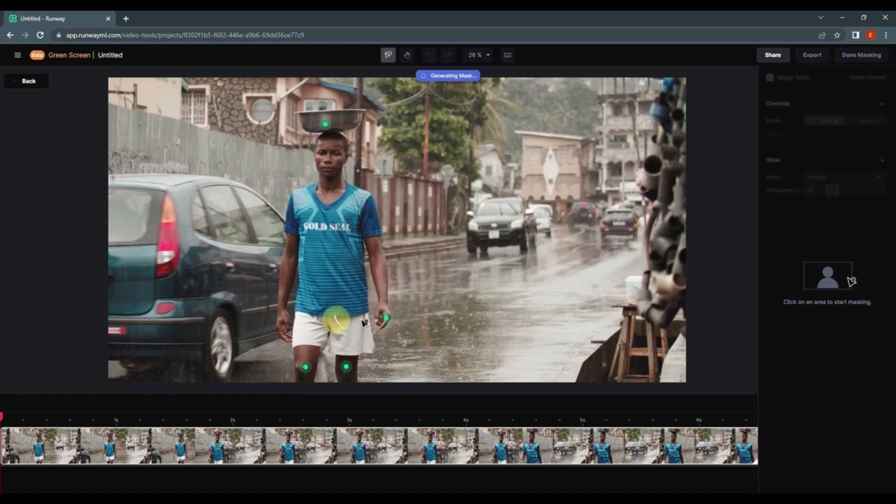
pyautogui.click(283, 323)
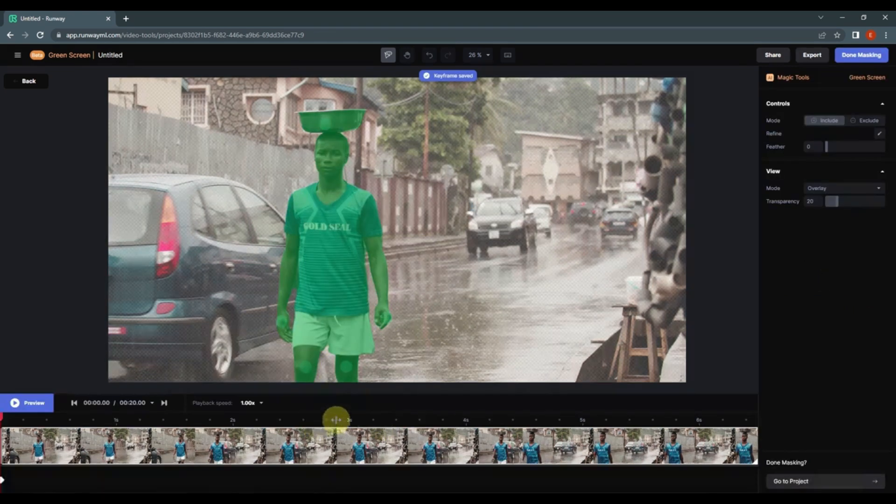
# Step: Check the mask along the clip and add the man's missing parts at 00:06.16 and 00:06.33
pyautogui.click(335, 420)
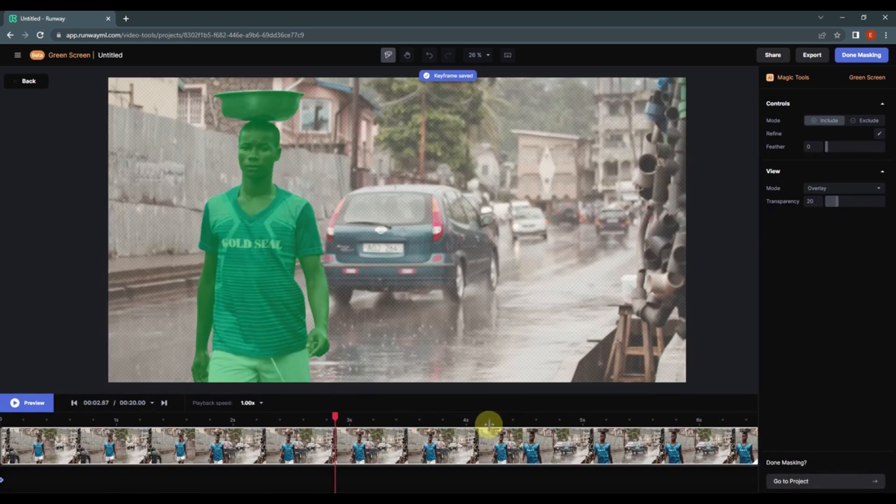
pyautogui.click(488, 422)
pyautogui.click(719, 418)
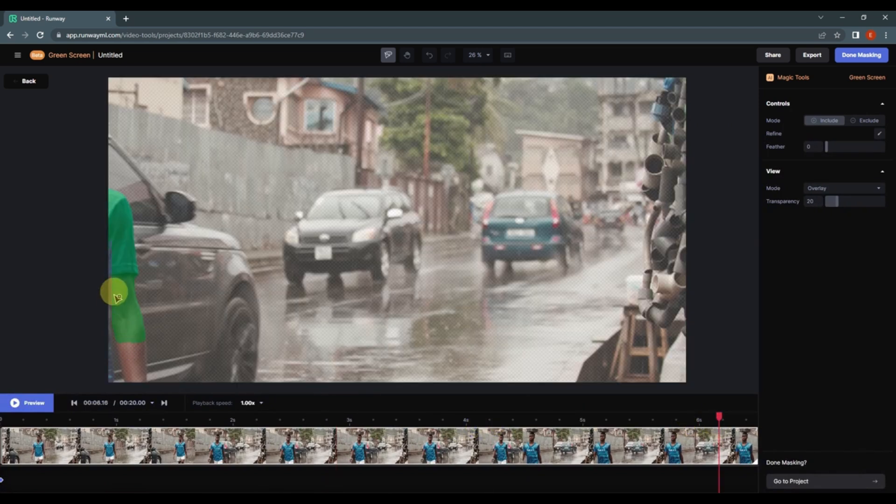
pyautogui.click(109, 259)
pyautogui.click(138, 373)
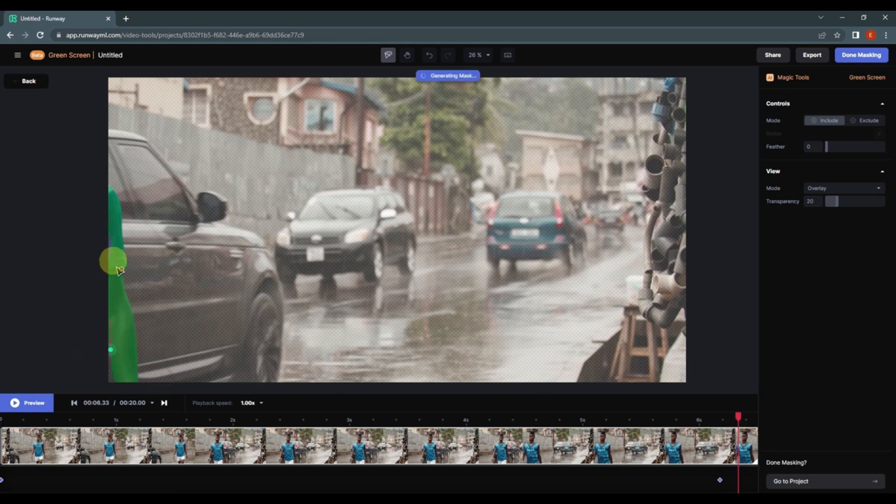
pyautogui.click(111, 221)
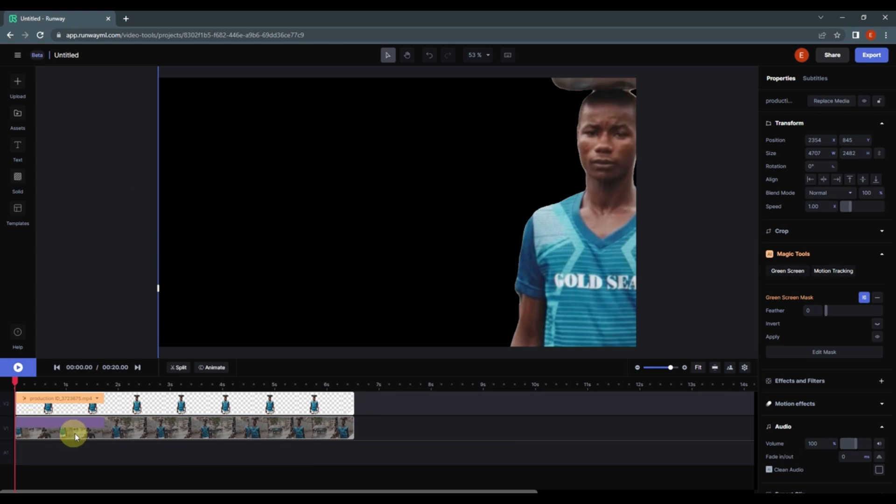
# Step: Unhide the lower background clip and add a Crop animation keyframe at its start
pyautogui.rightClick(76, 436)
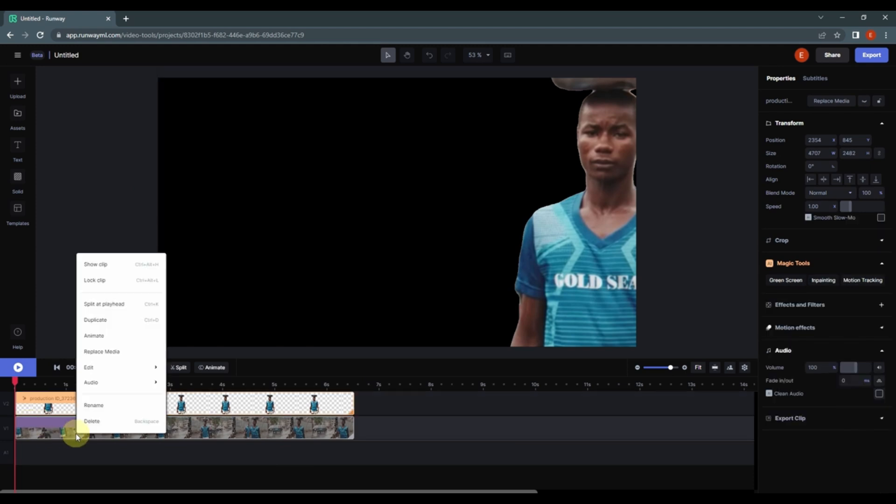
pyautogui.click(110, 265)
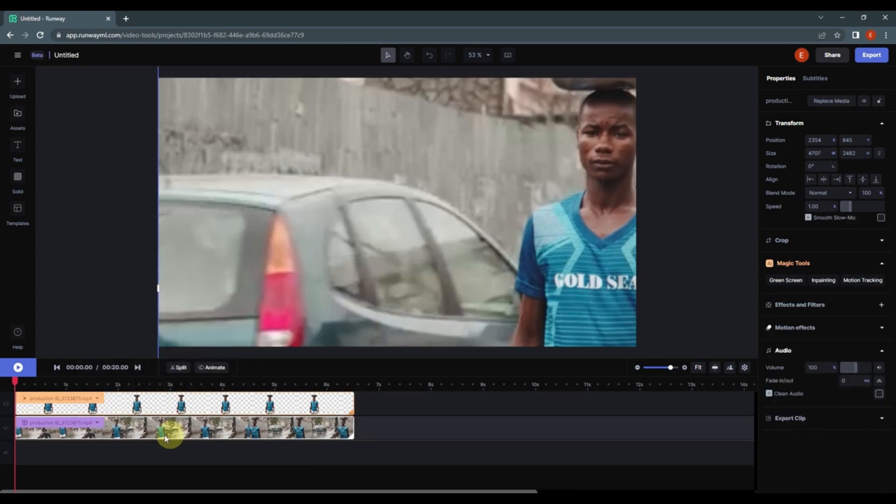
pyautogui.click(211, 367)
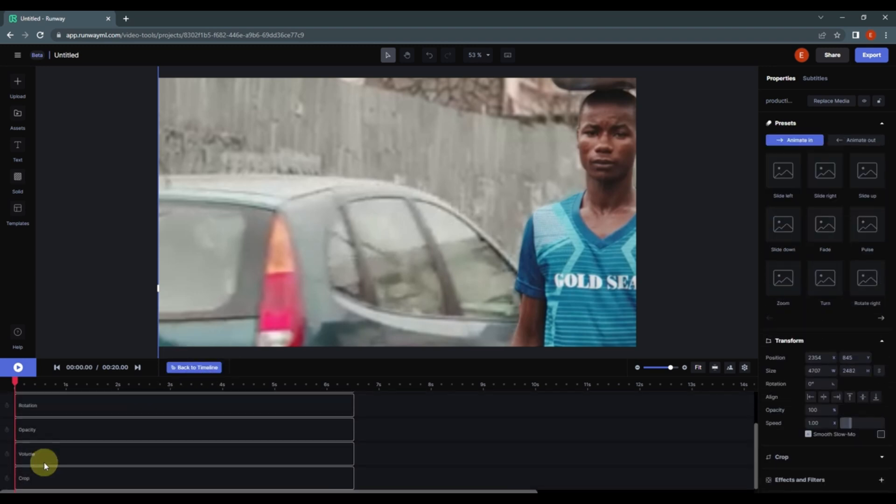
pyautogui.scroll(-2, 14, 420)
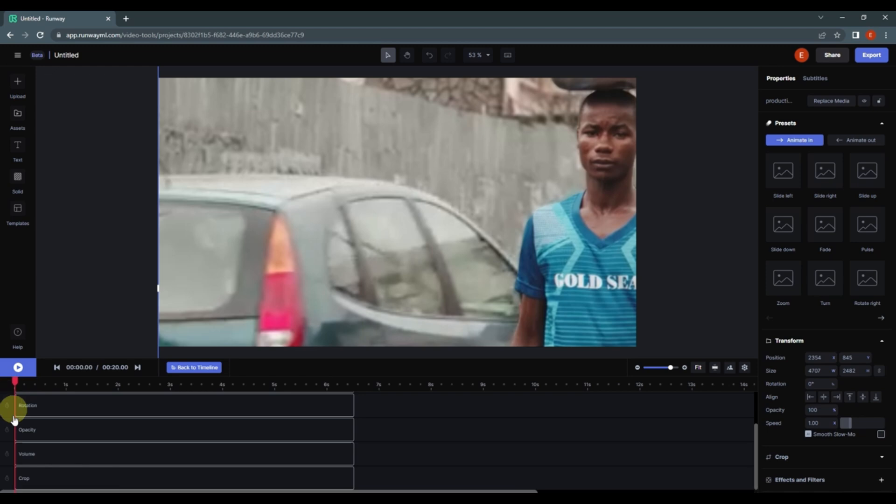
pyautogui.click(7, 479)
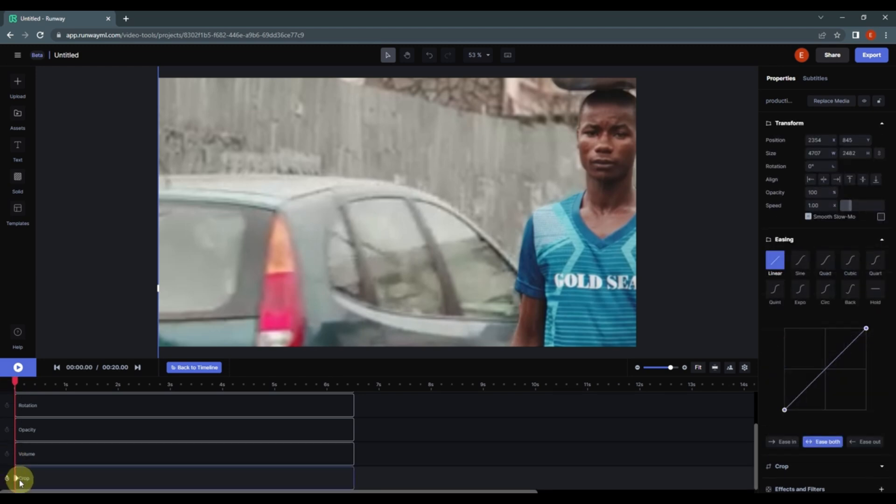
# Step: Set the background clip's right crop to 65.2% at 00:00.66, bringing its edge behind the man
pyautogui.click(32, 384)
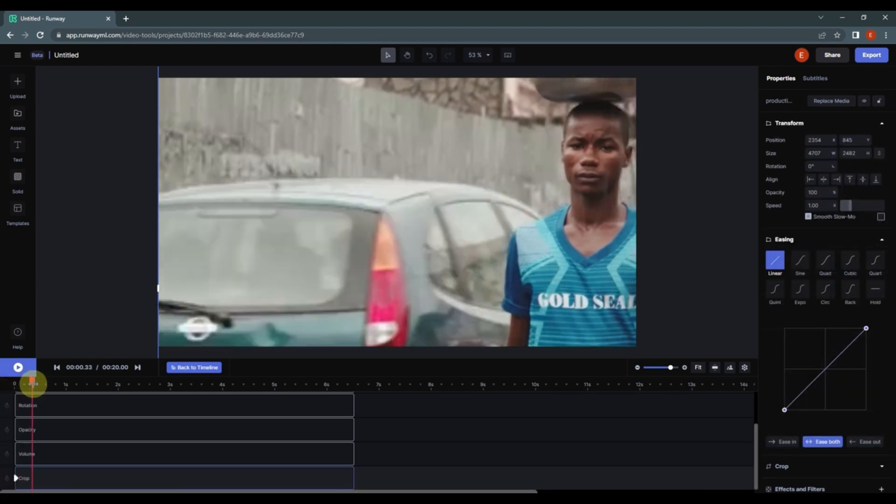
pyautogui.moveTo(46, 384); pyautogui.dragTo(50, 384)
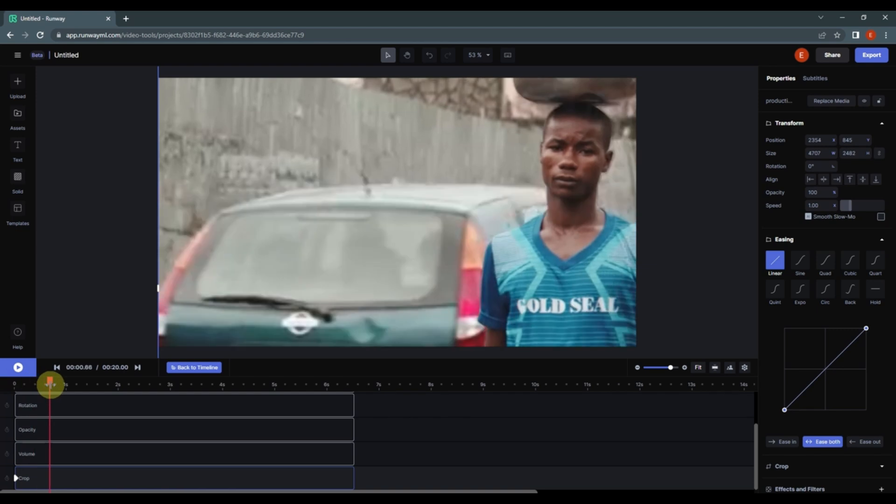
pyautogui.scroll(-2, 825, 353)
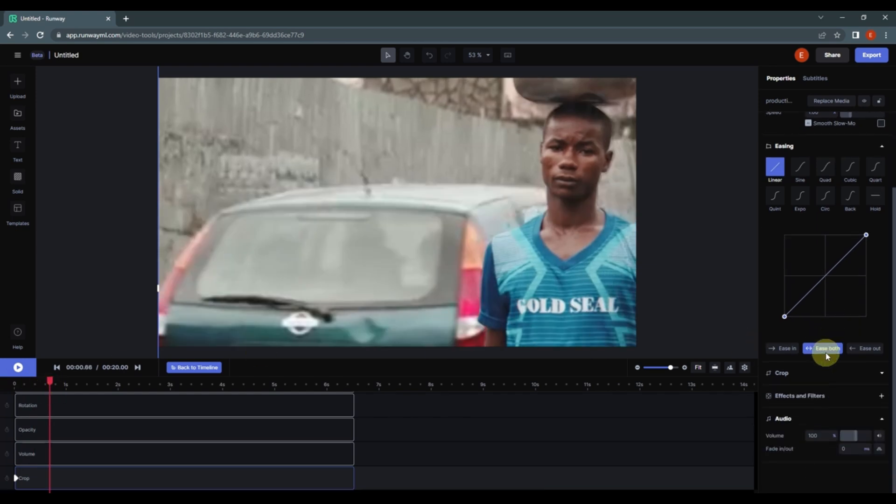
pyautogui.click(883, 373)
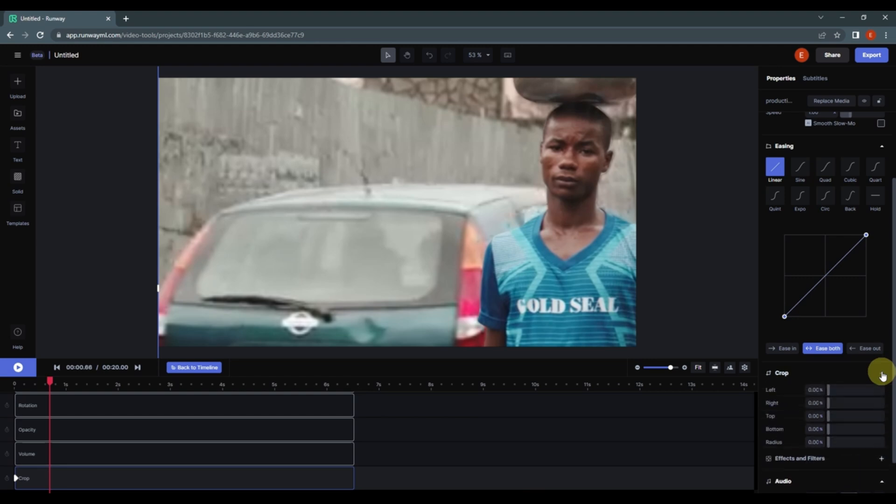
pyautogui.scroll(-1, 880, 371)
pyautogui.moveTo(827, 347)
pyautogui.mouseDown()
pyautogui.moveTo(835, 345)
pyautogui.moveTo(822, 346)
pyautogui.mouseUp()
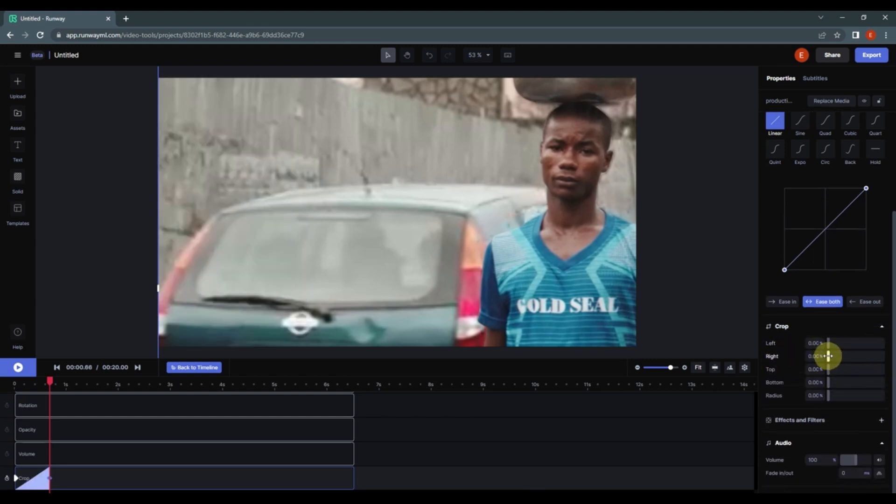
pyautogui.moveTo(858, 357)
pyautogui.mouseDown()
pyautogui.moveTo(874, 357)
pyautogui.moveTo(864, 356)
pyautogui.mouseUp()
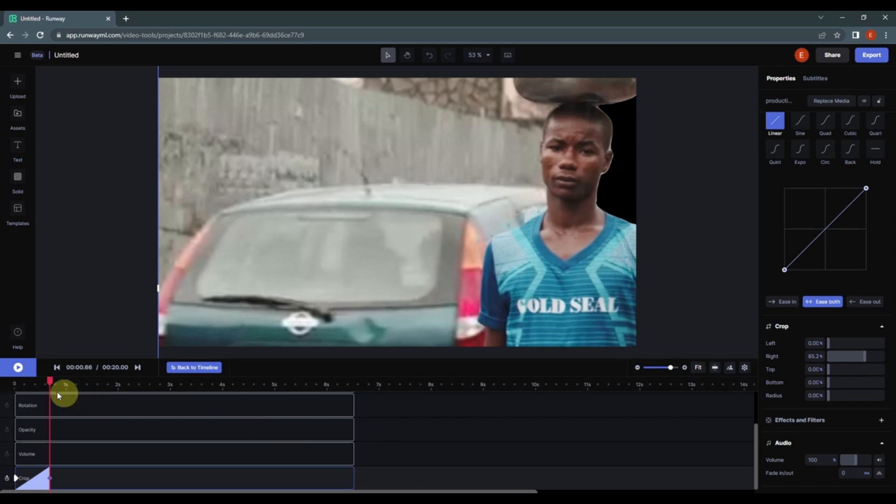
# Step: Set the background clip's right crop to 73.2% at 00:02.12 and 77.7% at 00:03.00
pyautogui.moveTo(78, 385); pyautogui.dragTo(126, 386)
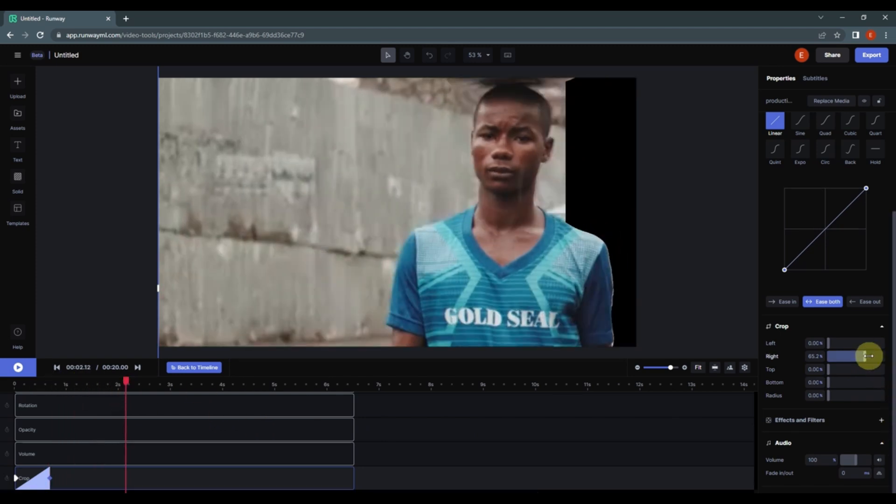
pyautogui.moveTo(865, 356); pyautogui.dragTo(869, 356)
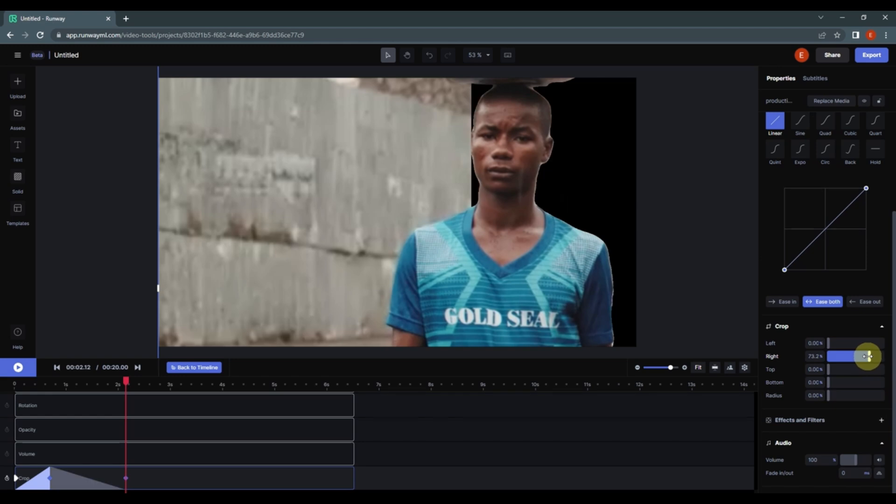
pyautogui.moveTo(127, 383); pyautogui.dragTo(171, 385)
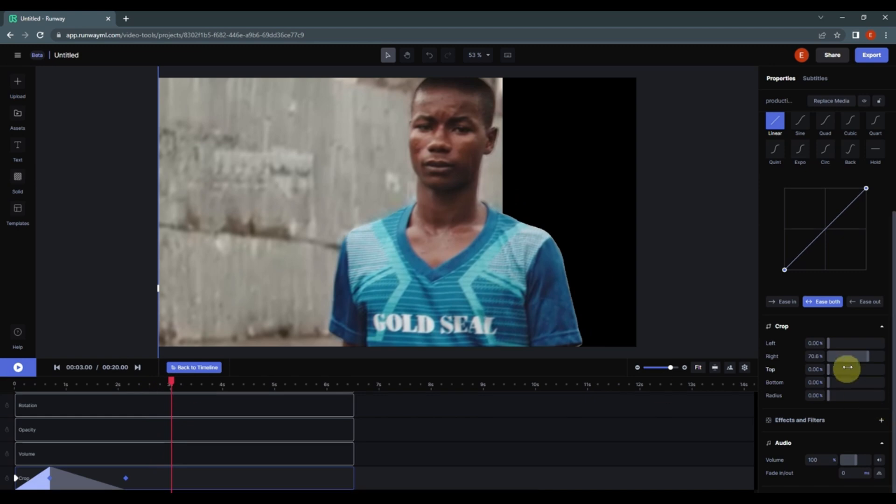
pyautogui.moveTo(868, 356); pyautogui.dragTo(871, 357)
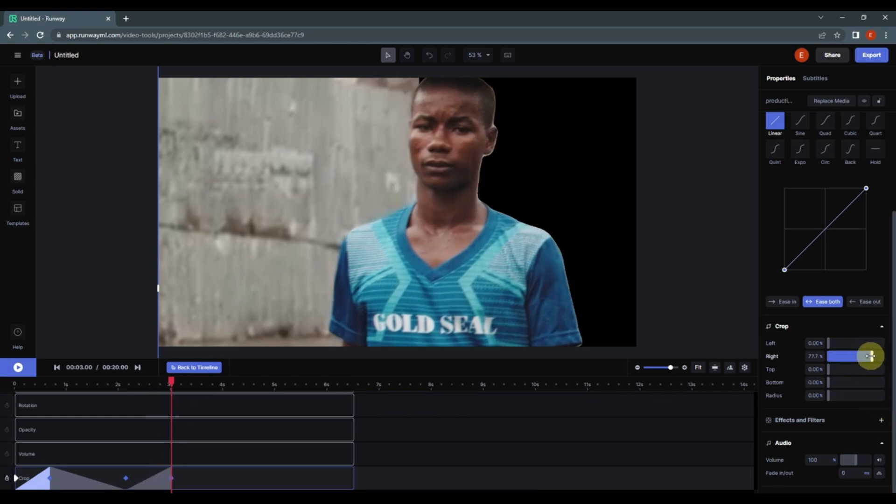
# Step: Keyframe the background clip's right crop at 83.0% at 00:03.75 and 88.4% at about 00:04.8
pyautogui.click(210, 385)
pyautogui.moveTo(871, 355); pyautogui.dragTo(874, 355)
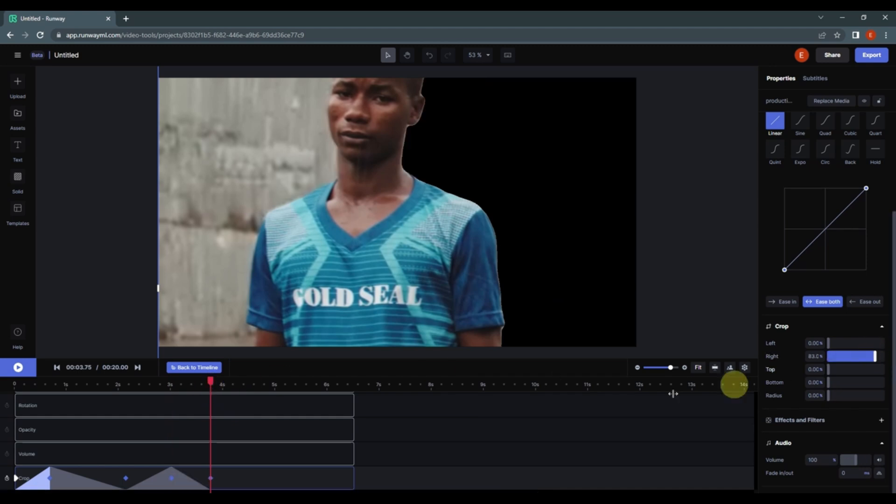
pyautogui.moveTo(211, 384); pyautogui.dragTo(262, 383)
pyautogui.moveTo(875, 356); pyautogui.dragTo(876, 356)
# Step: Set the background clip's right crop to 98.2% at 00:05.70 and 100% at 00:06.12
pyautogui.moveTo(279, 383); pyautogui.dragTo(313, 383)
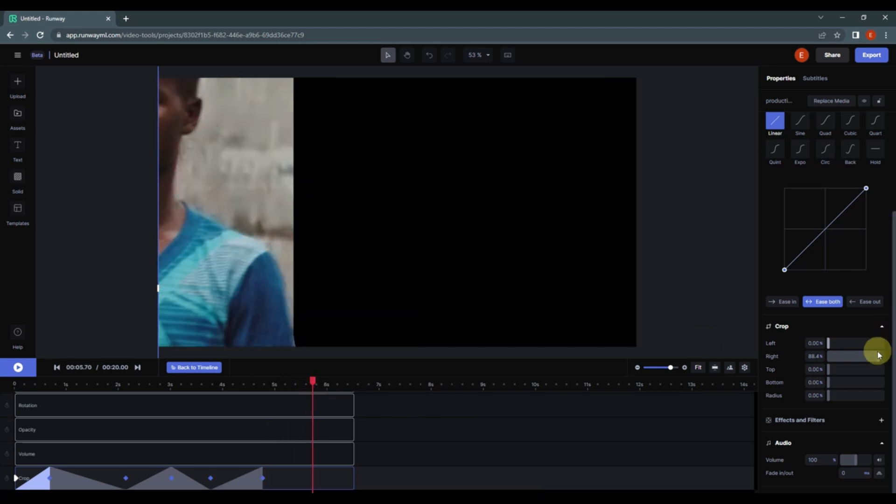
pyautogui.moveTo(878, 356); pyautogui.dragTo(880, 356)
pyautogui.moveTo(313, 383); pyautogui.dragTo(335, 382)
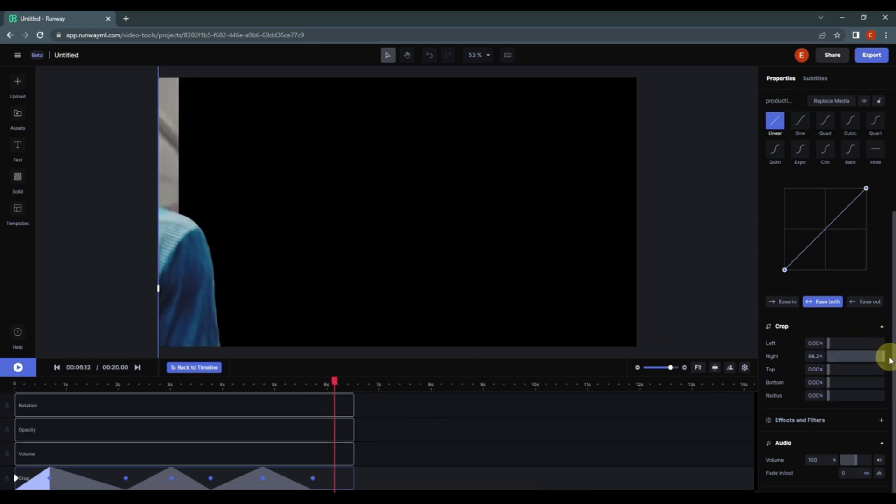
pyautogui.moveTo(883, 357); pyautogui.dragTo(887, 357)
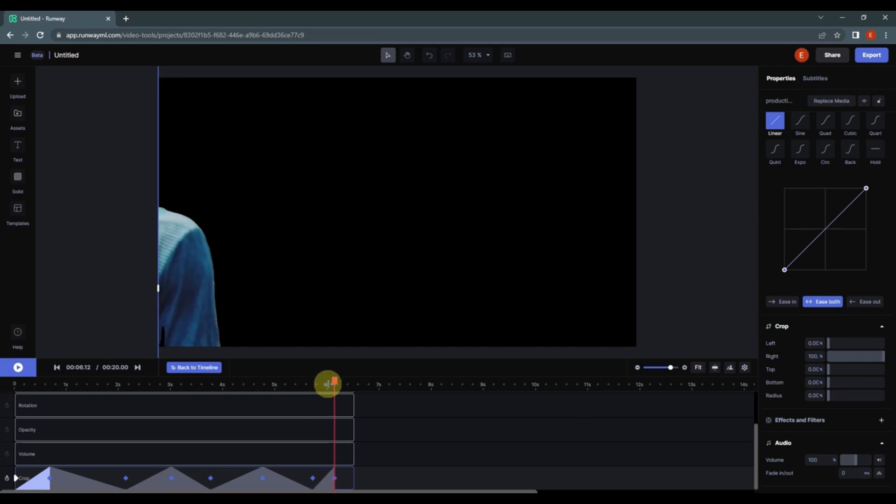
# Step: Select all the Crop keyframe segments and apply Quad easing to them
pyautogui.moveTo(342, 384); pyautogui.dragTo(2, 395)
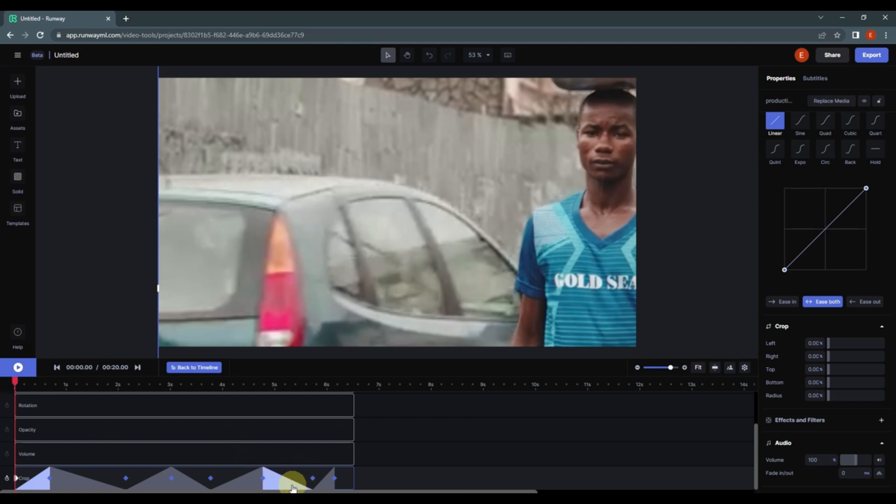
pyautogui.click(39, 487)
pyautogui.keyDown('shift'); pyautogui.click(31, 487); pyautogui.keyUp('shift')
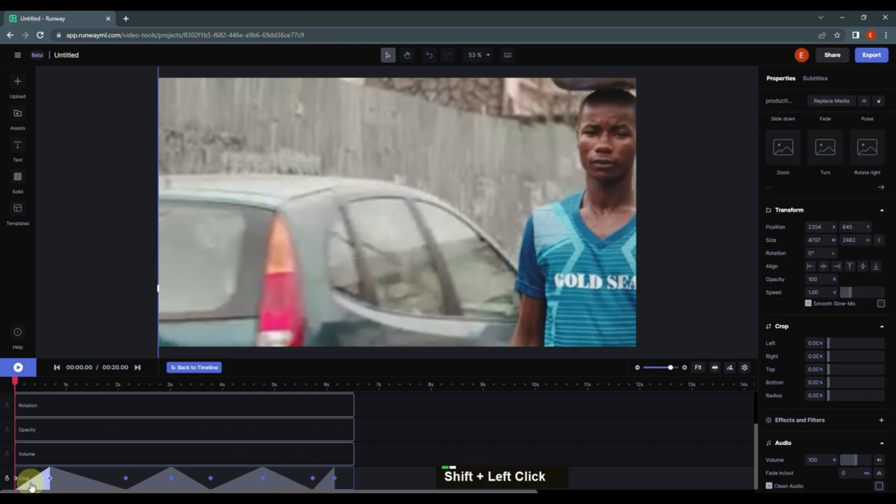
pyautogui.keyDown('shift'); pyautogui.click(82, 487); pyautogui.keyUp('shift')
pyautogui.keyDown('shift'); pyautogui.click(197, 488); pyautogui.keyUp('shift')
pyautogui.keyDown('shift'); pyautogui.click(239, 487); pyautogui.keyUp('shift')
pyautogui.keyDown('shift'); pyautogui.click(326, 488); pyautogui.keyUp('shift')
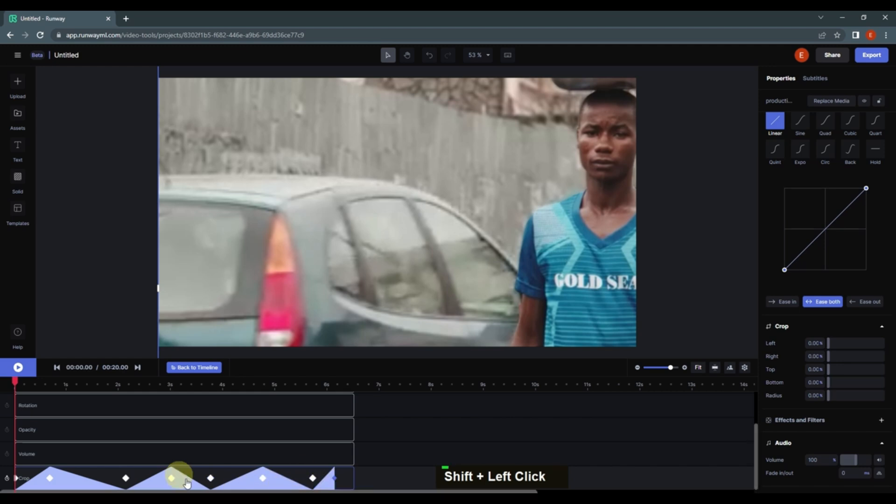
pyautogui.click(827, 119)
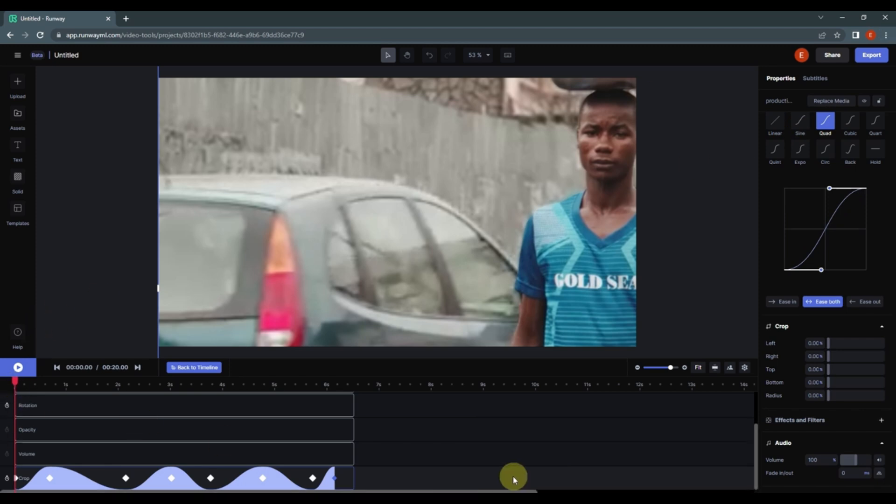
# Step: Preview the wipe and move the second Crop keyframe earlier, to about 00:00.4
pyautogui.press('space')
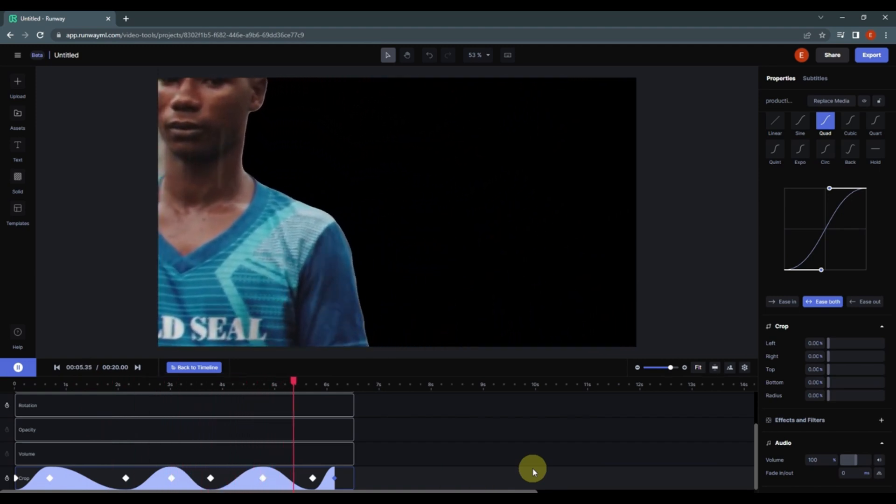
pyautogui.hotkey('ctrl', 'z')
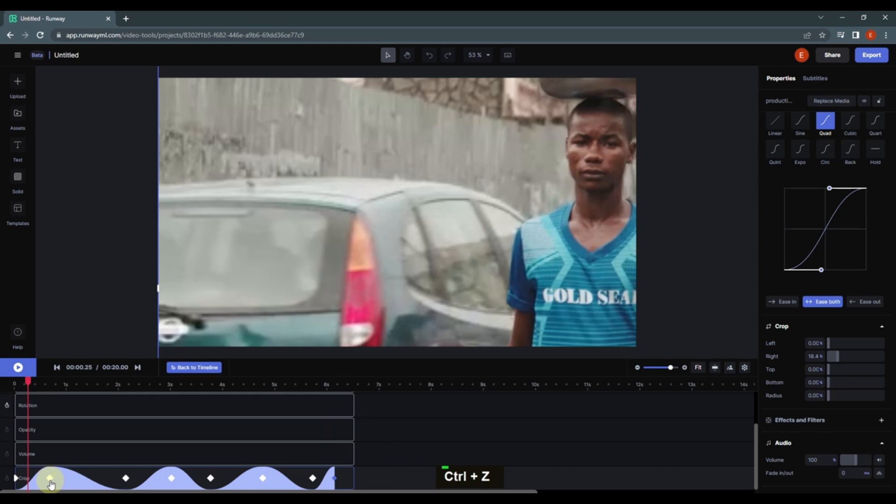
pyautogui.click(51, 480)
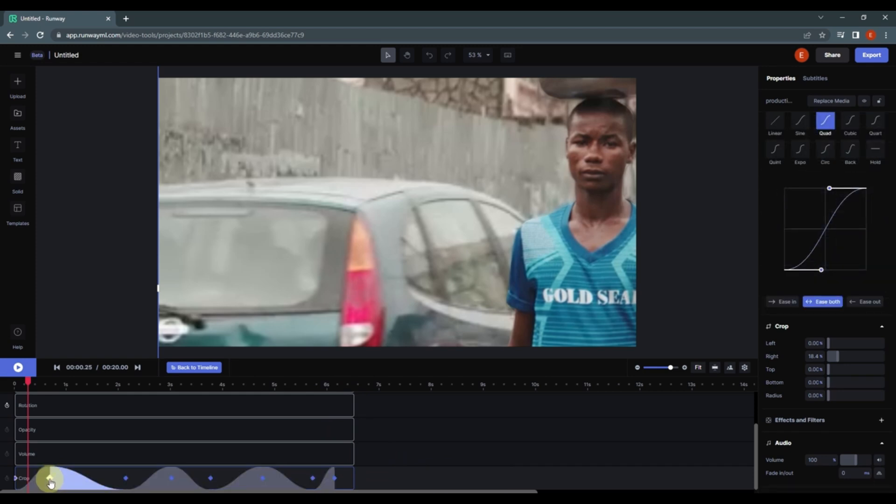
pyautogui.press('space')
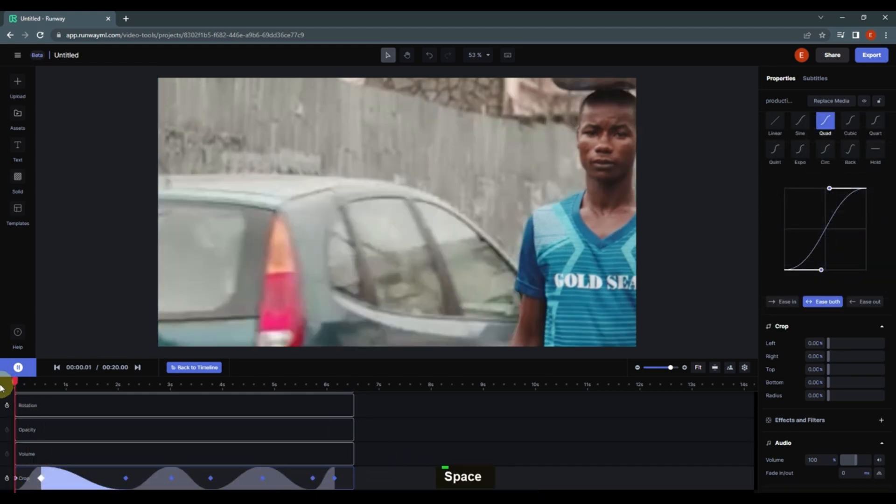
pyautogui.press('space')
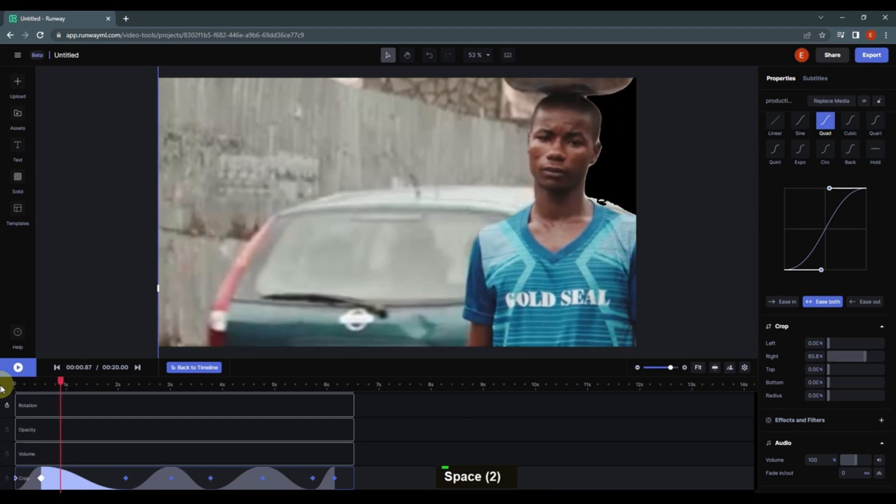
pyautogui.click(36, 483)
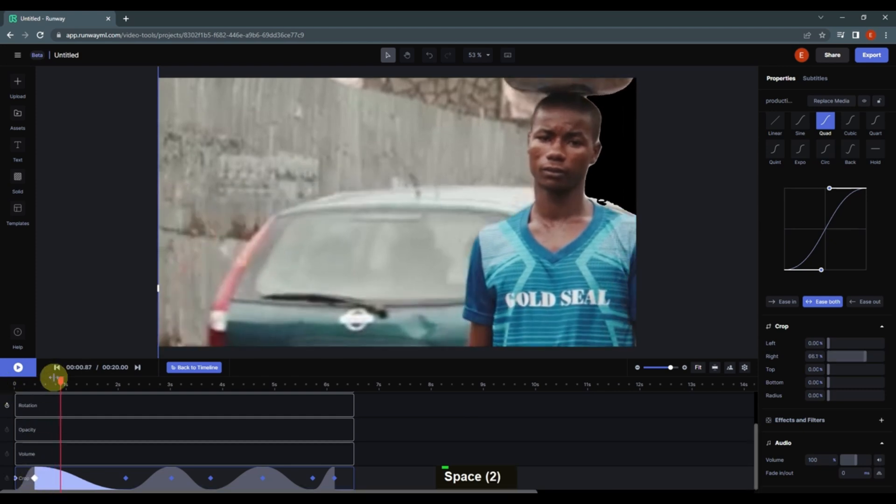
# Step: Replay the wipe and move the last Crop keyframe earlier, to about 00:05.9
pyautogui.press('space')
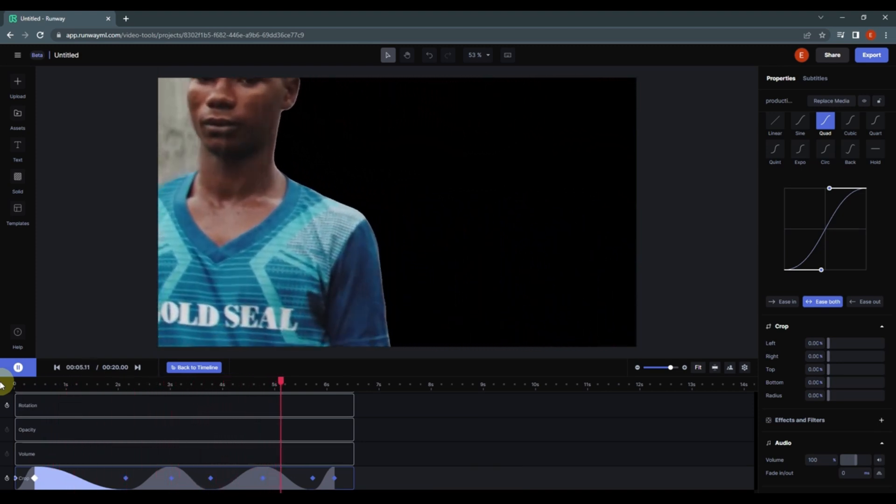
pyautogui.press('space')
pyautogui.click(329, 385)
pyautogui.moveTo(329, 385); pyautogui.dragTo(326, 385)
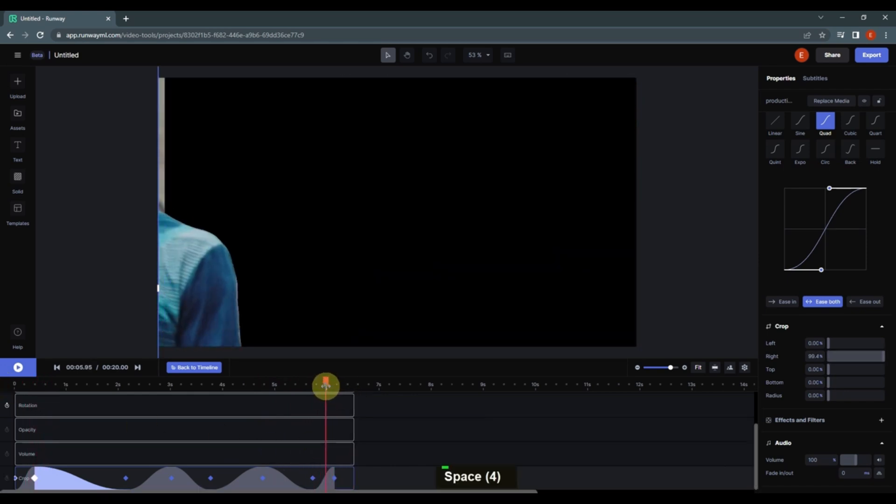
pyautogui.click(338, 477)
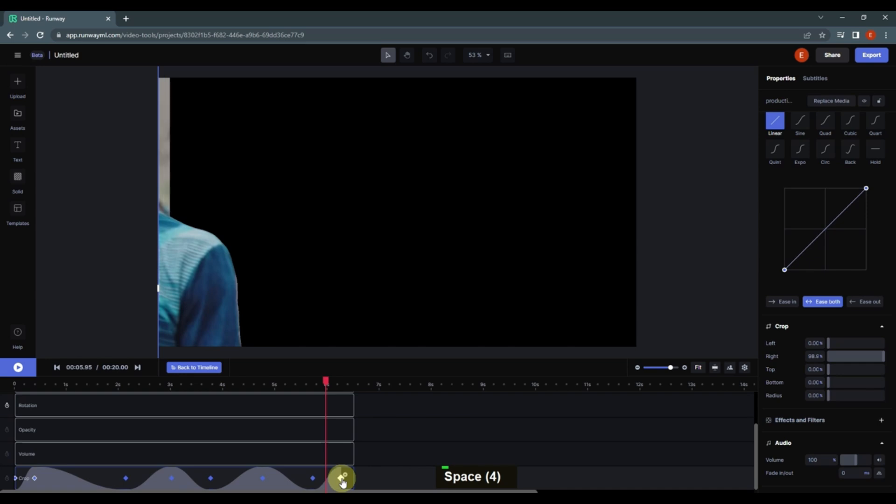
pyautogui.moveTo(322, 479); pyautogui.dragTo(321, 478)
# Step: Adjust the right crop near the clip's start to 63.4% at 00:00.33 and 64.3% at 00:00.29
pyautogui.moveTo(326, 380); pyautogui.dragTo(25, 384)
pyautogui.keyDown('alt'); pyautogui.scroll(-1, 33, 380); pyautogui.keyUp('alt')
pyautogui.click(41, 481)
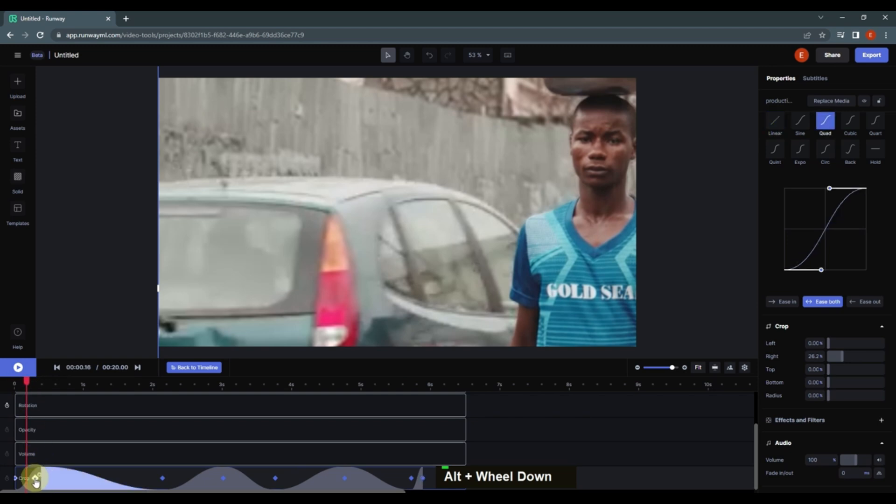
pyautogui.moveTo(26, 388); pyautogui.dragTo(40, 389)
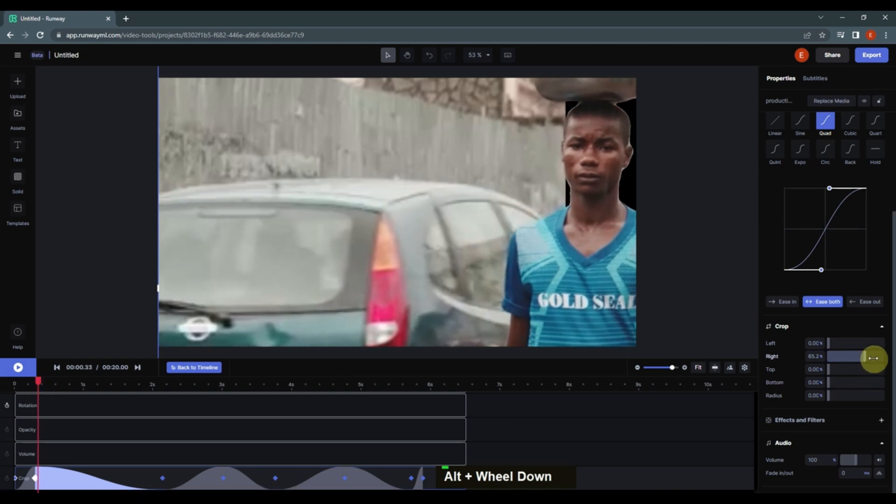
pyautogui.moveTo(865, 357); pyautogui.dragTo(863, 358)
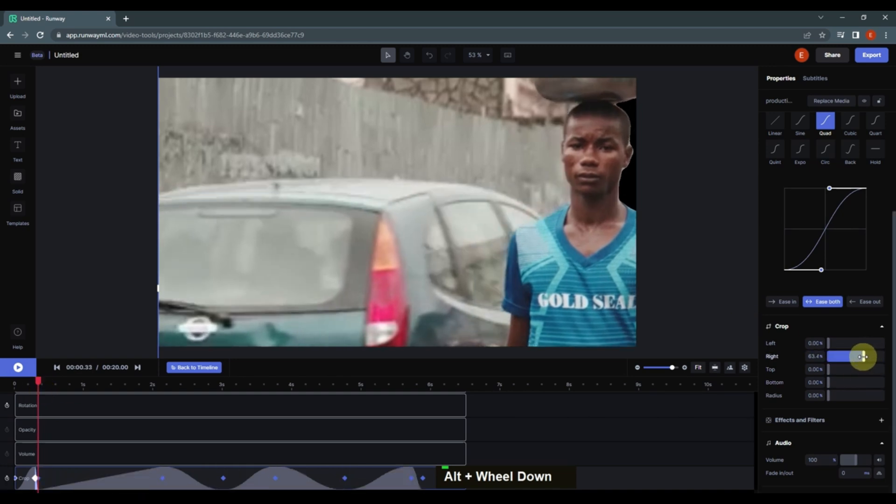
pyautogui.moveTo(36, 383); pyautogui.dragTo(30, 380)
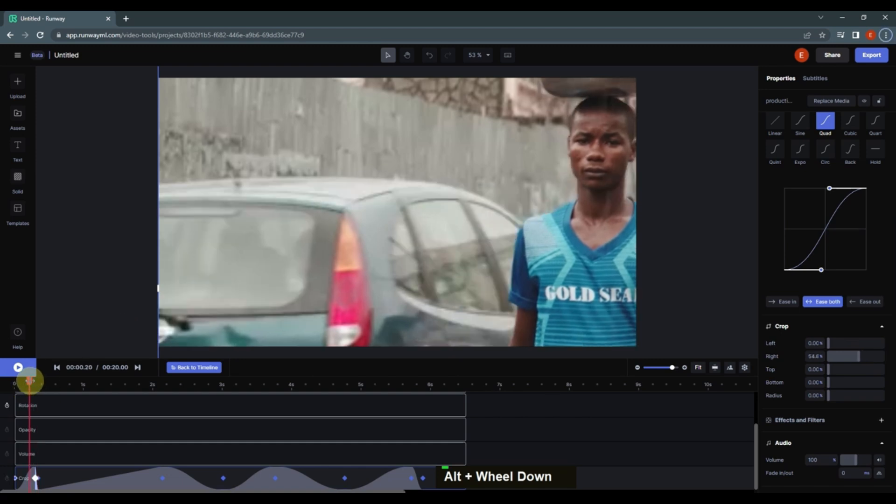
pyautogui.press('space')
pyautogui.press('space')
pyautogui.press('space')
pyautogui.moveTo(869, 355); pyautogui.dragTo(864, 356)
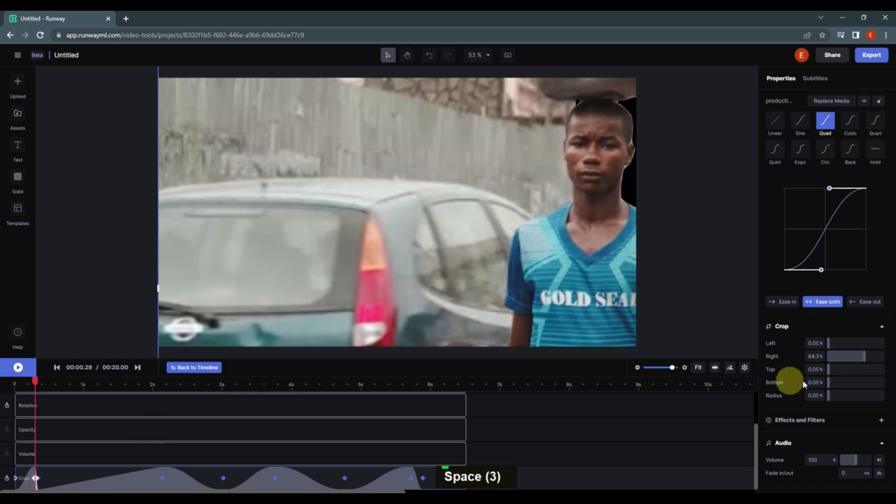
# Step: Step through the frames and scrub to 00:03.58 to check the crop edge against the walking man
pyautogui.press('Right')
pyautogui.press('Right')
pyautogui.press('Right')
pyautogui.press('Right')
pyautogui.press('Right')
pyautogui.press('Right')
pyautogui.press('Right')
pyautogui.press('Right')
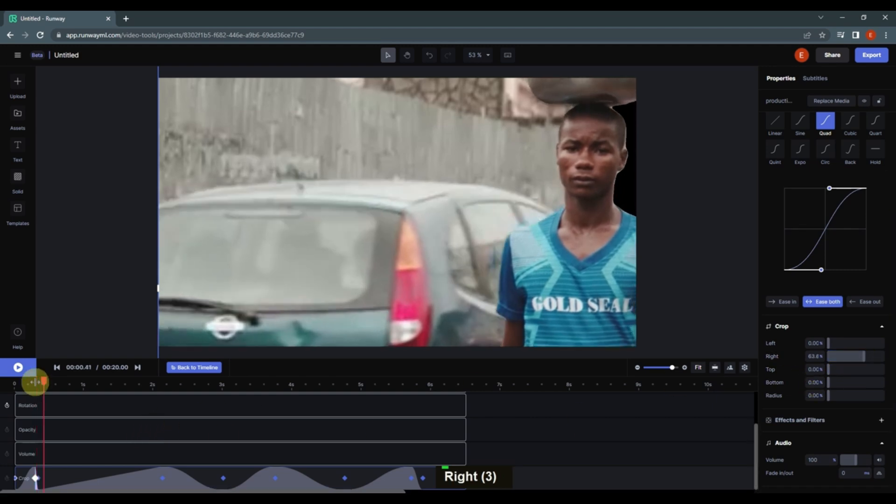
pyautogui.press('Right')
pyautogui.press('Right')
pyautogui.press('Right')
pyautogui.press('Right')
pyautogui.press('Right')
pyautogui.press('Right')
pyautogui.press('Right')
pyautogui.press('Right')
pyautogui.press('Right')
pyautogui.press('Right')
pyautogui.press('Right')
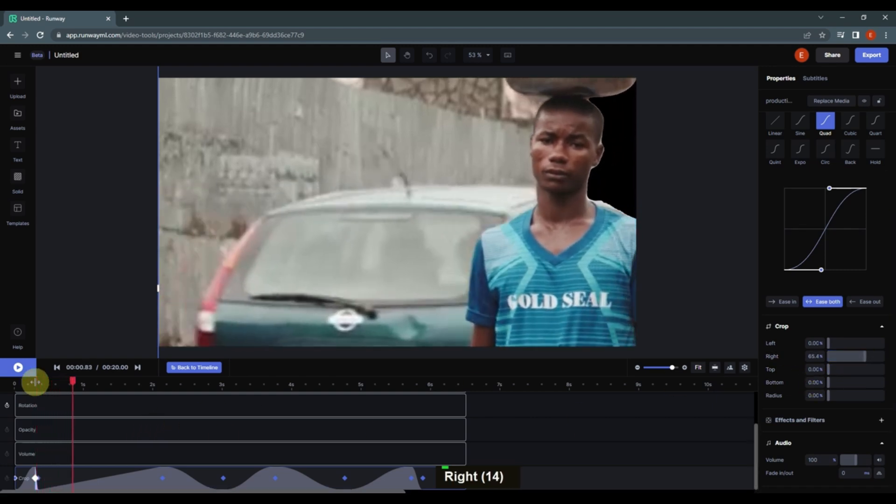
pyautogui.press('Right')
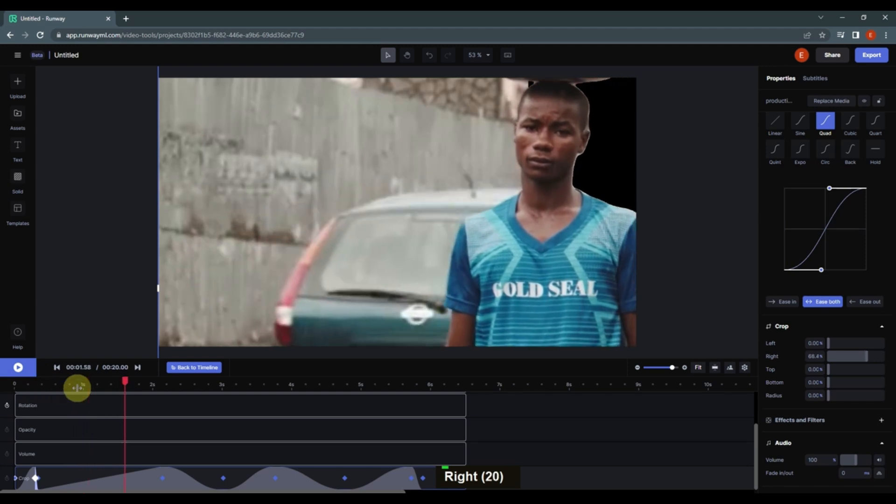
pyautogui.press('Left')
pyautogui.press('Left')
pyautogui.press('Left')
pyautogui.press('Left')
pyautogui.moveTo(127, 384); pyautogui.dragTo(264, 384)
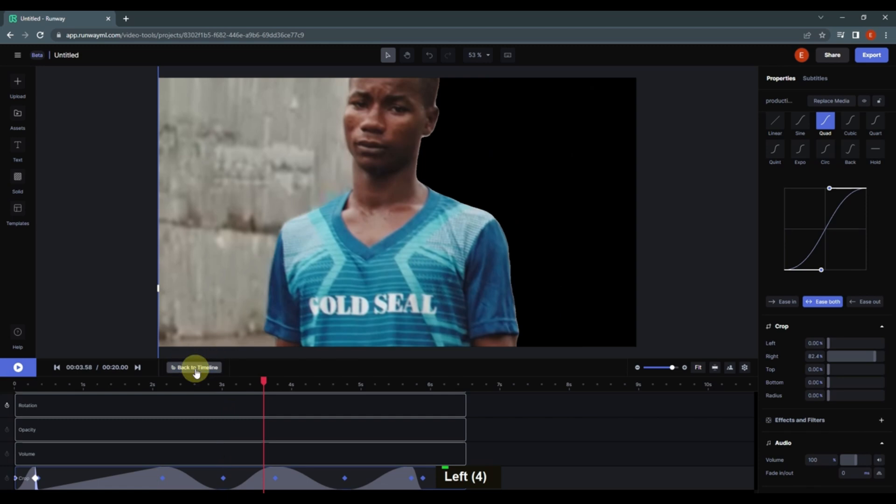
# Step: Leave the keyframe editor and play the composition from its start
pyautogui.click(196, 368)
pyautogui.moveTo(264, 381); pyautogui.dragTo(4, 384)
pyautogui.press('space')
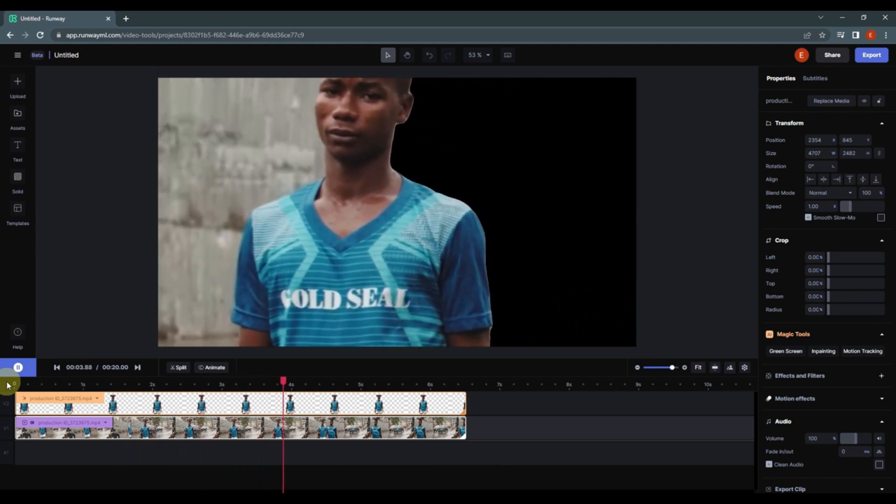
pyautogui.press('space')
# Step: Add the white horse clip from the assets on a new track beneath both clips of the man
pyautogui.click(19, 121)
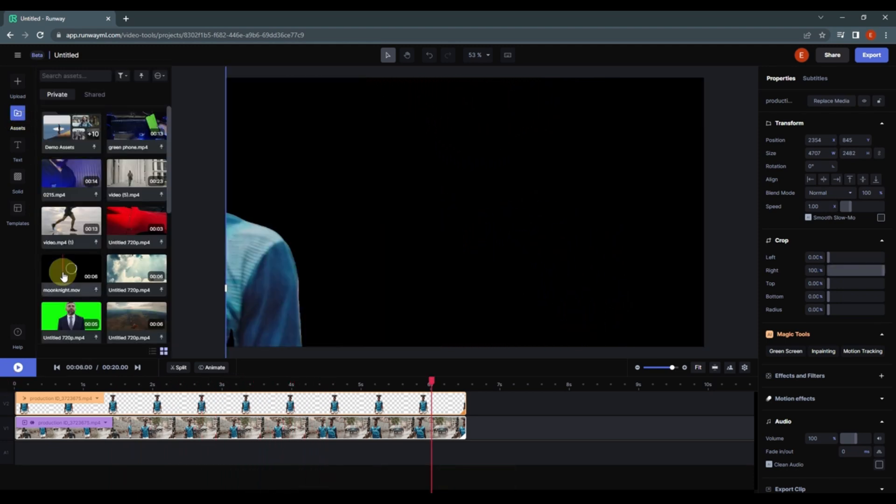
pyautogui.scroll(-2, 90, 273)
pyautogui.moveTo(73, 317); pyautogui.dragTo(92, 468)
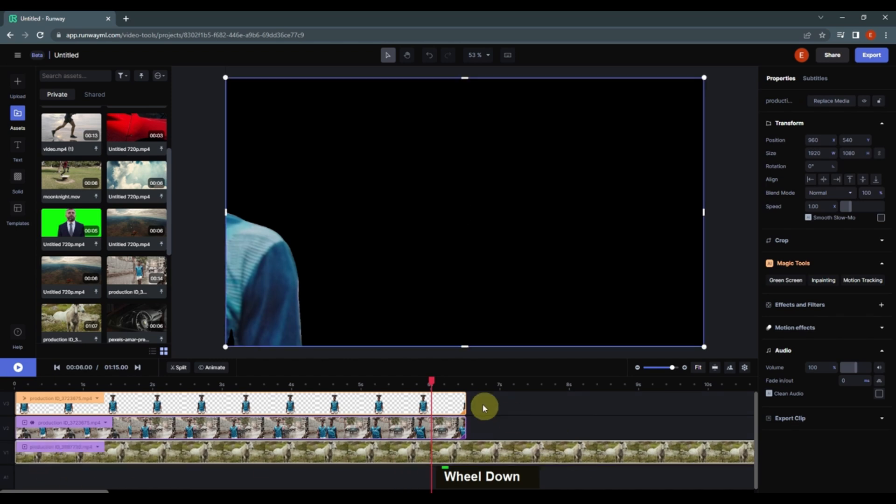
# Step: Split the horse clip at 00:08.00 and delete the part after the cut
pyautogui.moveTo(473, 386); pyautogui.dragTo(536, 393)
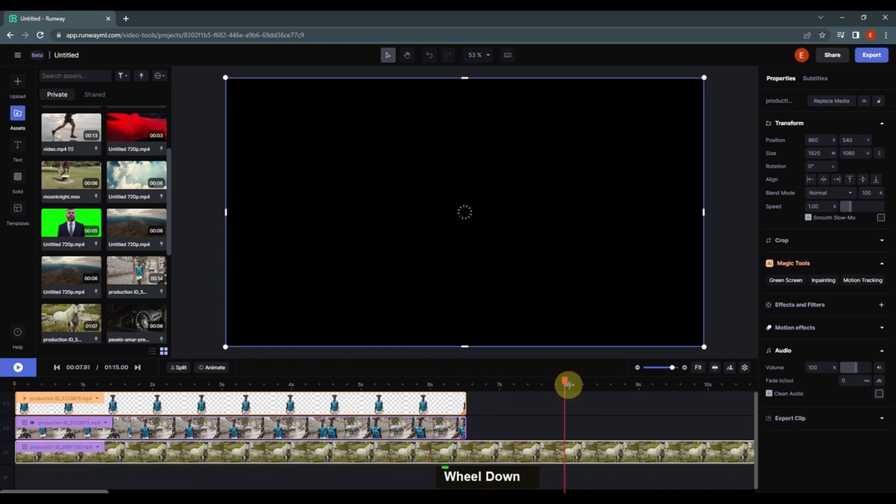
pyautogui.click(182, 370)
pyautogui.click(651, 458)
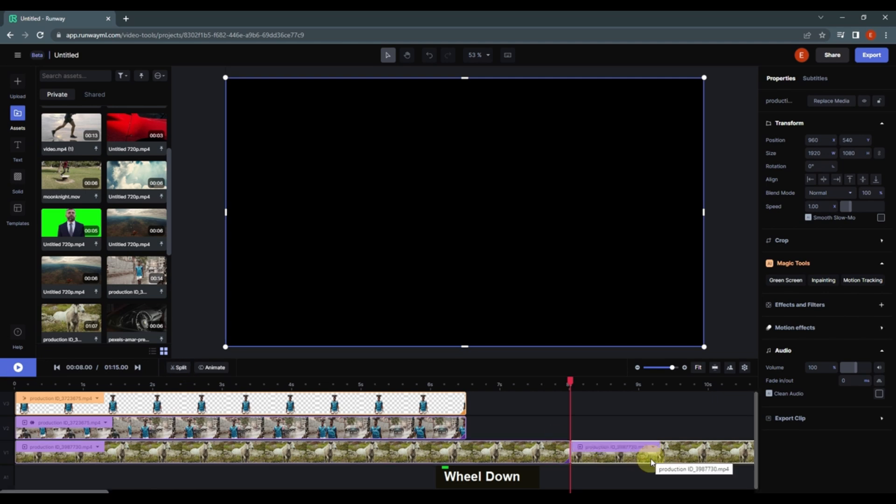
pyautogui.press('BackSpace')
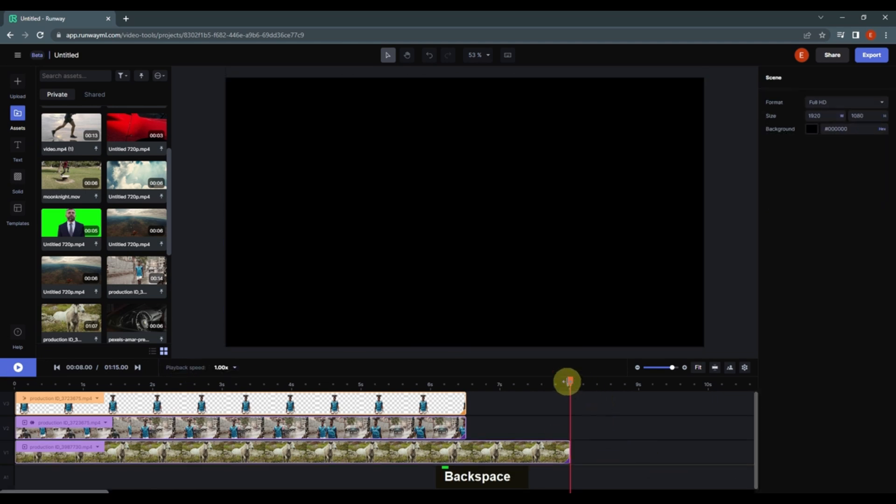
# Step: Play the composition from the beginning to review the wipe from the street scene to the horse clip
pyautogui.click(16, 383)
pyautogui.press('space')
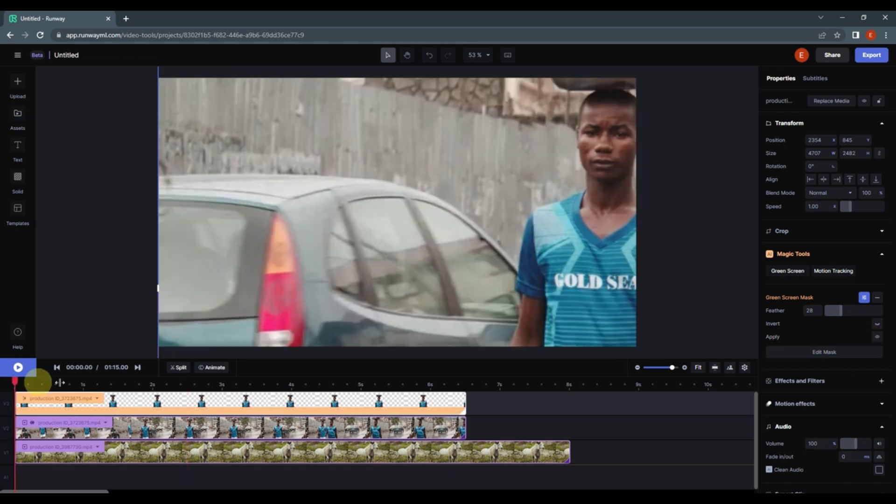
pyautogui.press('space')
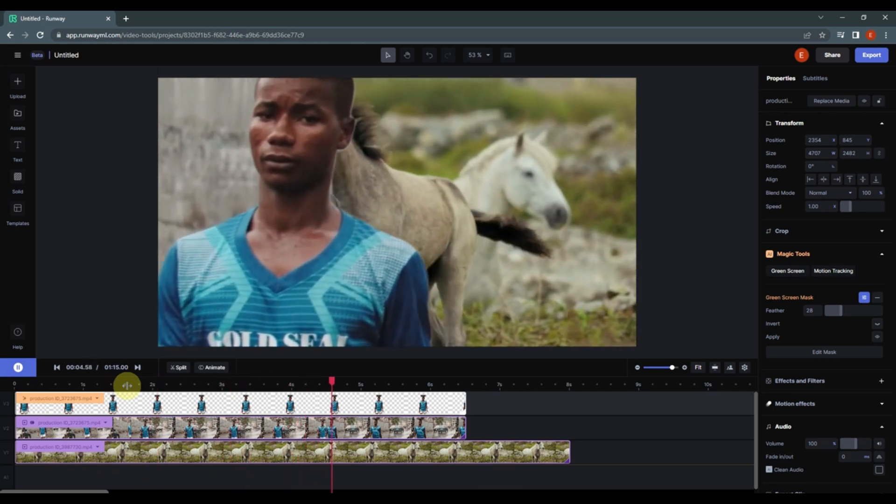
pyautogui.moveTo(103, 388); pyautogui.dragTo(1, 388)
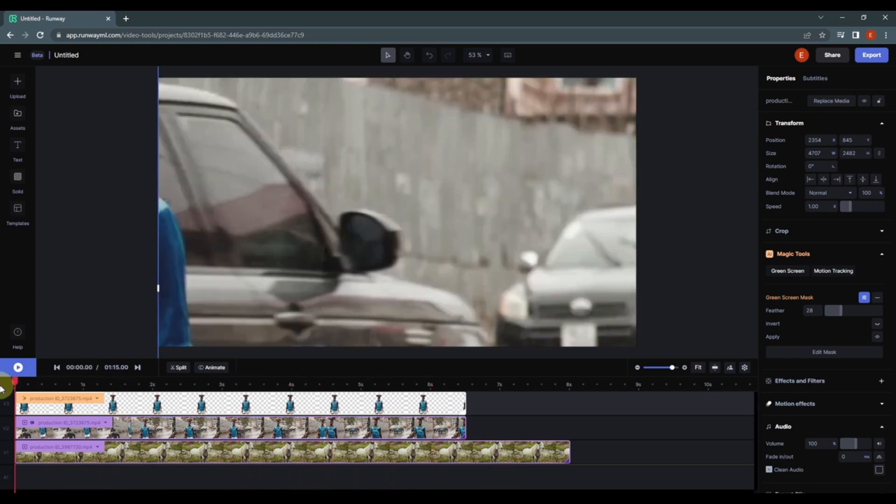
pyautogui.press('space')
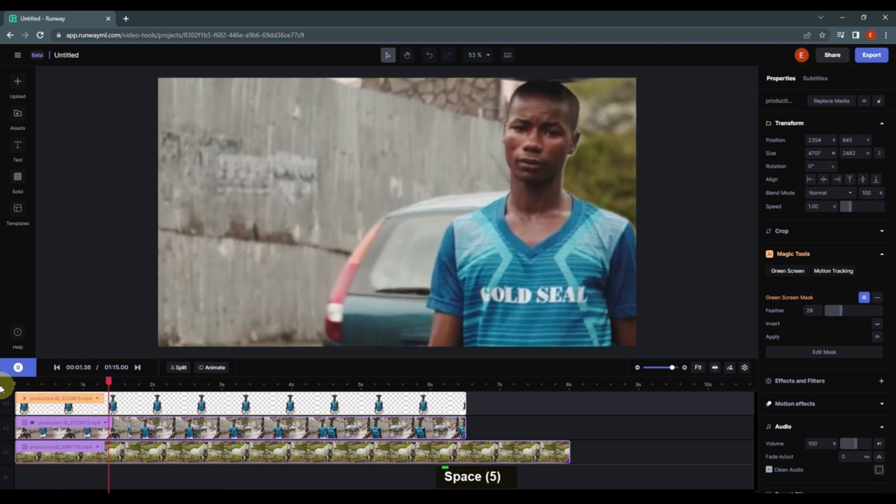